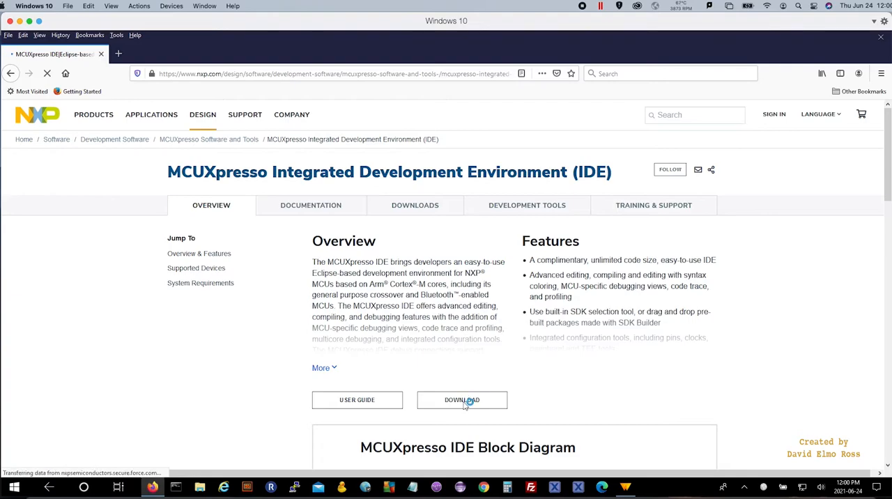
# Sign in to the NXP account for the MCUXpresso IDE download and open the version 11.3.1 files, accepting the terms.
pyautogui.click(463, 423)
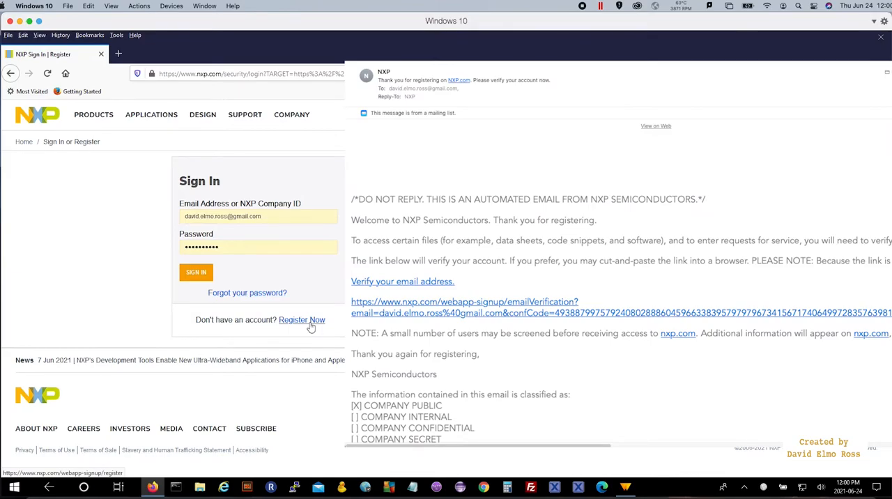
pyautogui.click(197, 273)
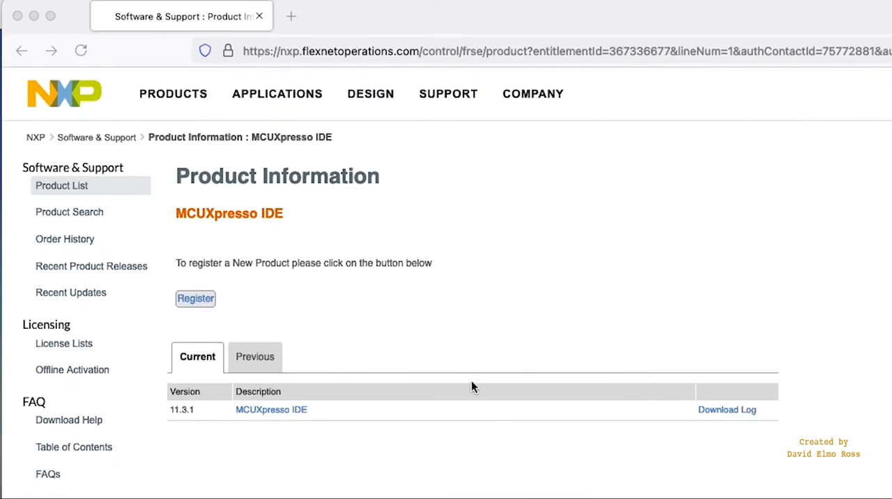
pyautogui.click(293, 413)
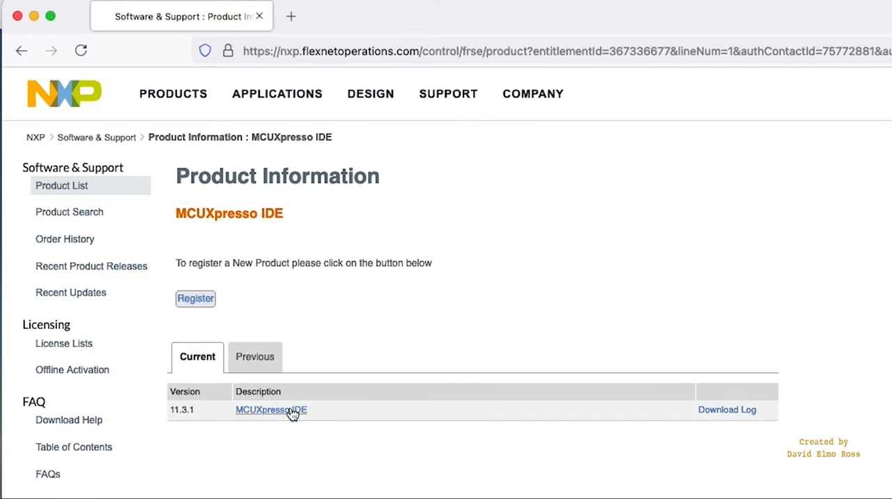
pyautogui.click(293, 413)
pyautogui.click(200, 466)
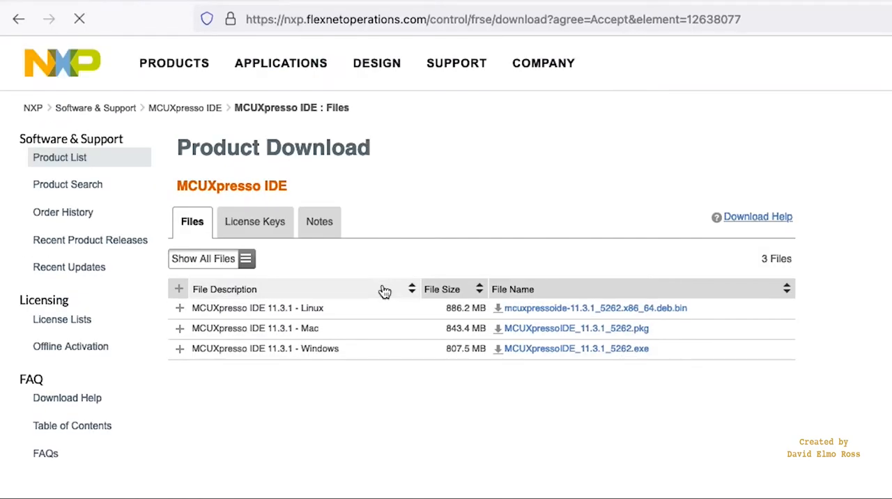
# Download the Windows installer MCUXpressoIDE_11.3.1_5262.exe, save it to disk and start it.
pyautogui.click(579, 354)
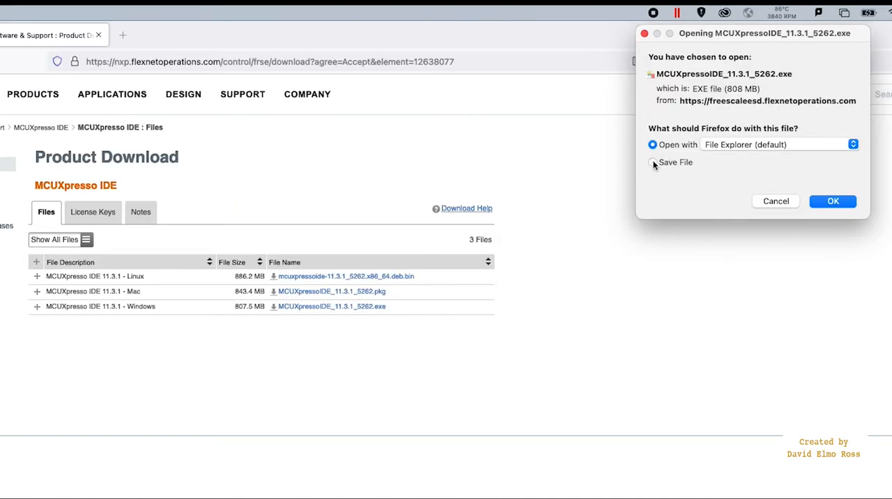
pyautogui.click(654, 164)
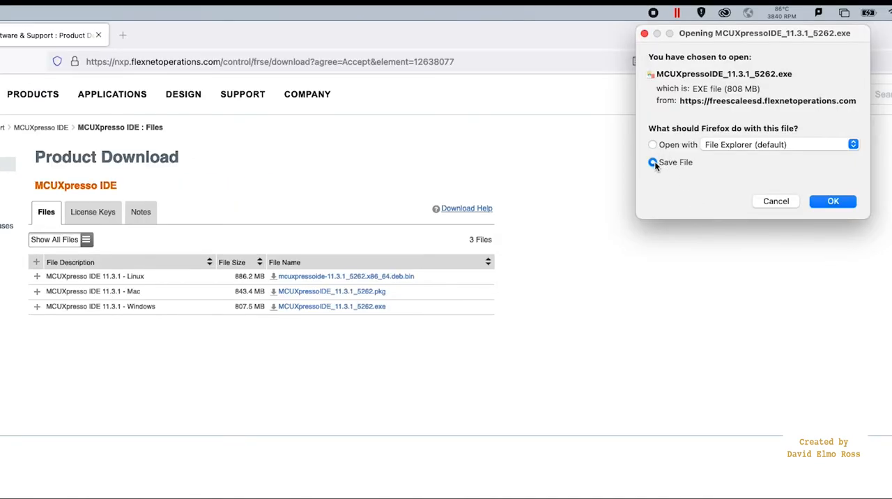
pyautogui.click(836, 201)
pyautogui.click(874, 90)
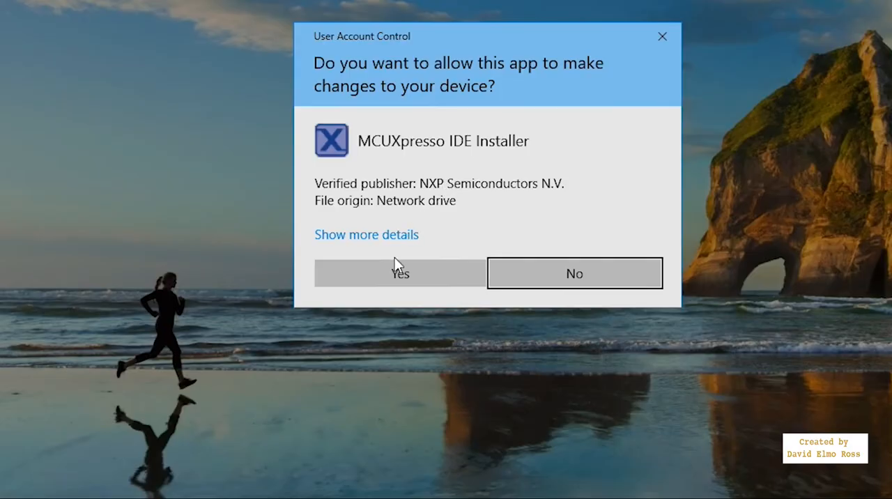
# Allow the MCUXpresso IDE installer to make changes to the device and accept its license agreement.
pyautogui.click(419, 277)
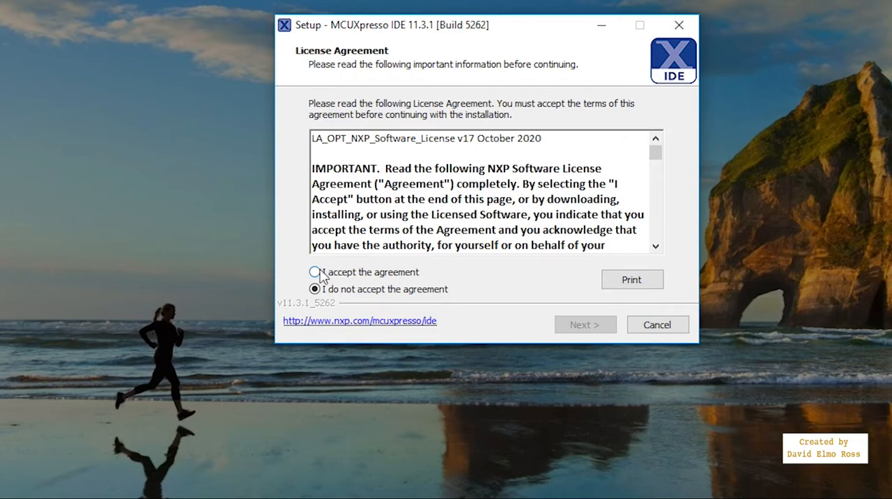
pyautogui.click(319, 273)
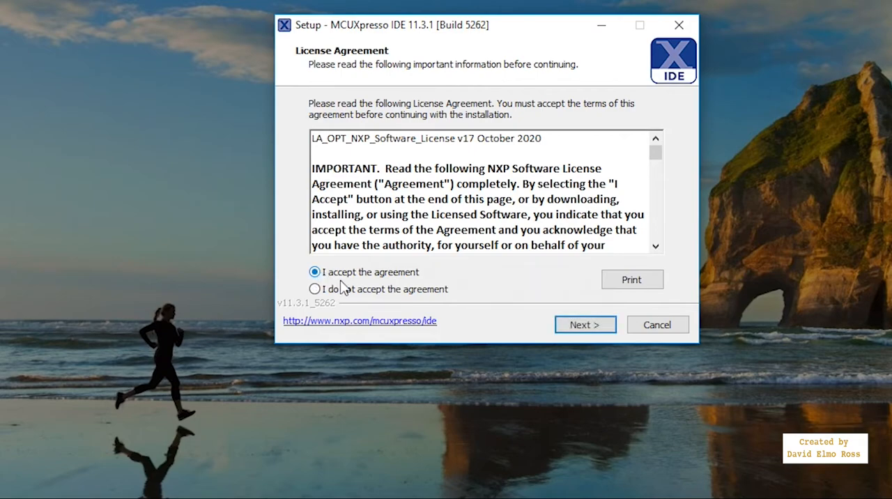
pyautogui.click(576, 324)
# Start the installation with the default setup options, including the default Start Menu folder and a desktop shortcut for all users.
pyautogui.click(584, 328)
pyautogui.click(585, 324)
pyautogui.click(585, 325)
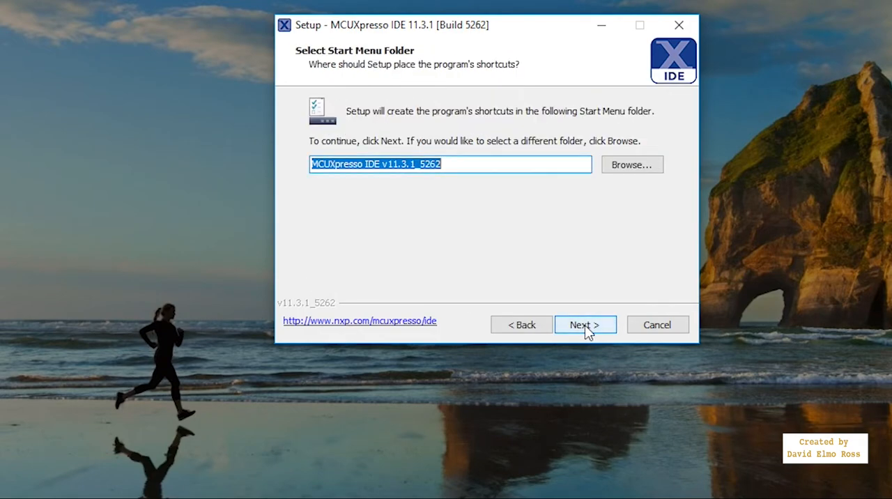
pyautogui.click(585, 325)
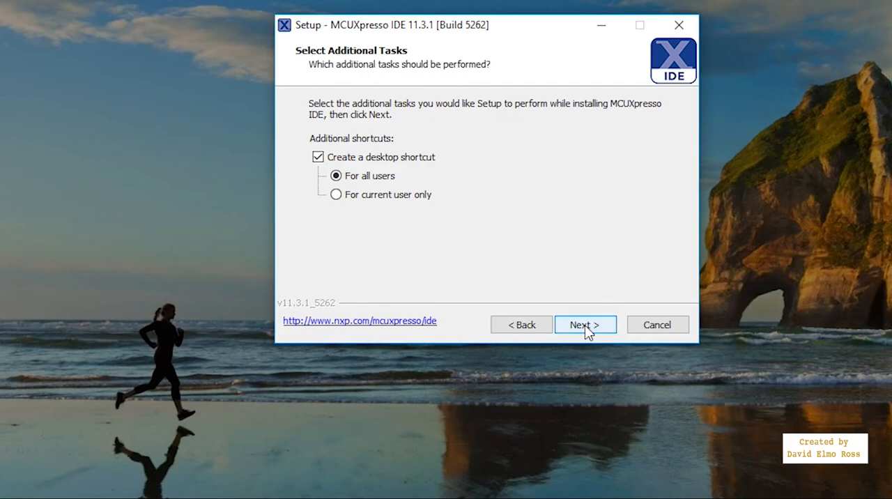
pyautogui.click(585, 325)
pyautogui.click(585, 325)
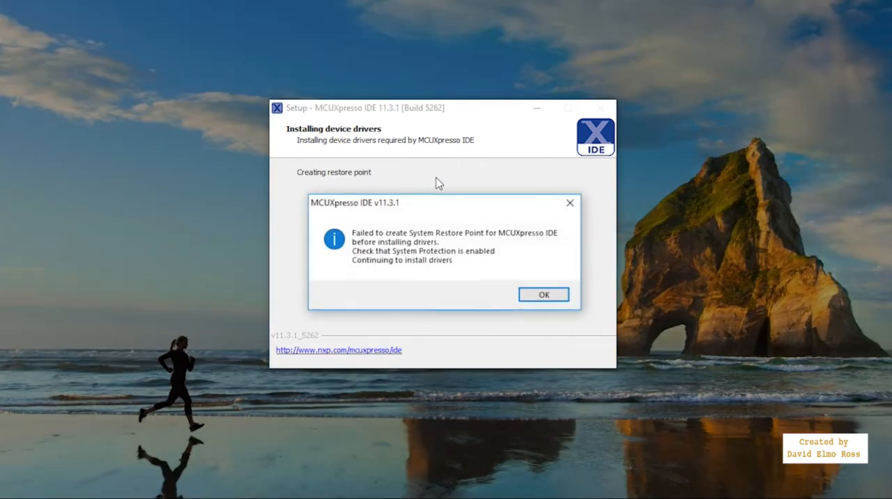
# Dismiss the restore point notice and finish the setup without launching the IDE or opening the user guide.
pyautogui.click(538, 295)
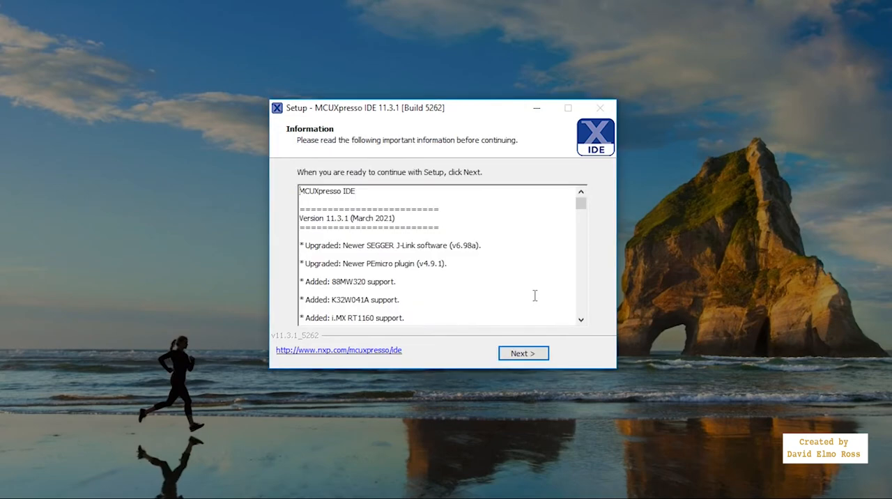
pyautogui.click(524, 353)
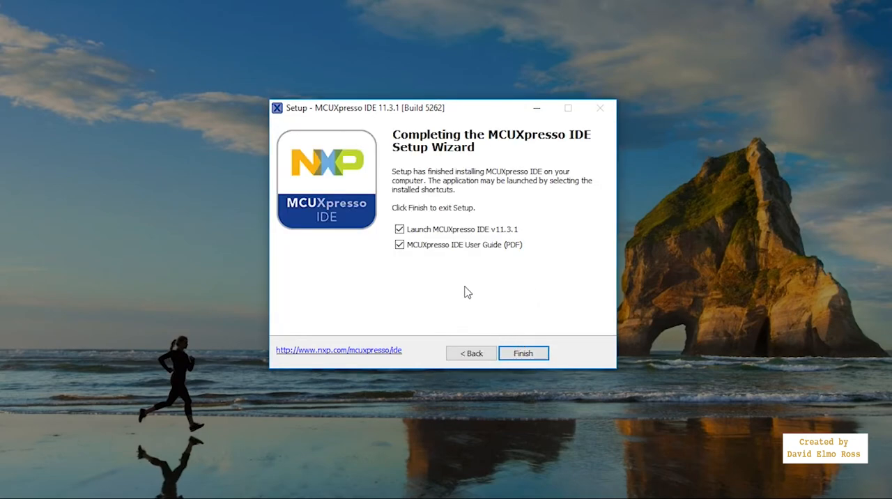
pyautogui.click(399, 245)
pyautogui.click(399, 229)
pyautogui.click(538, 358)
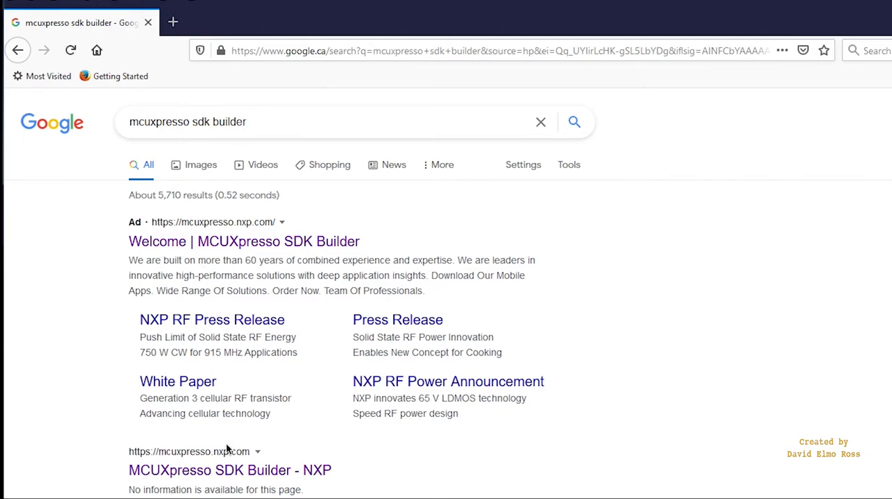
# Open MCUXpresso SDK Builder from the Google results and sign in with the NXP account to select a development board.
pyautogui.click(256, 473)
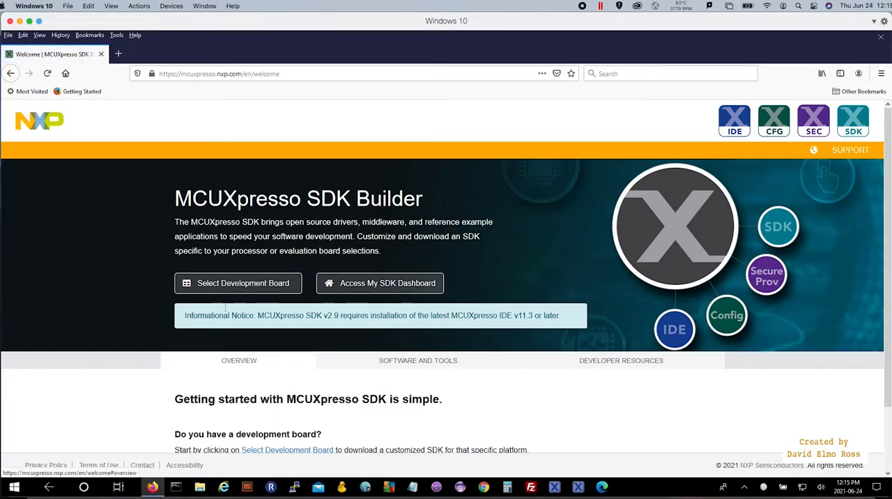
pyautogui.click(233, 284)
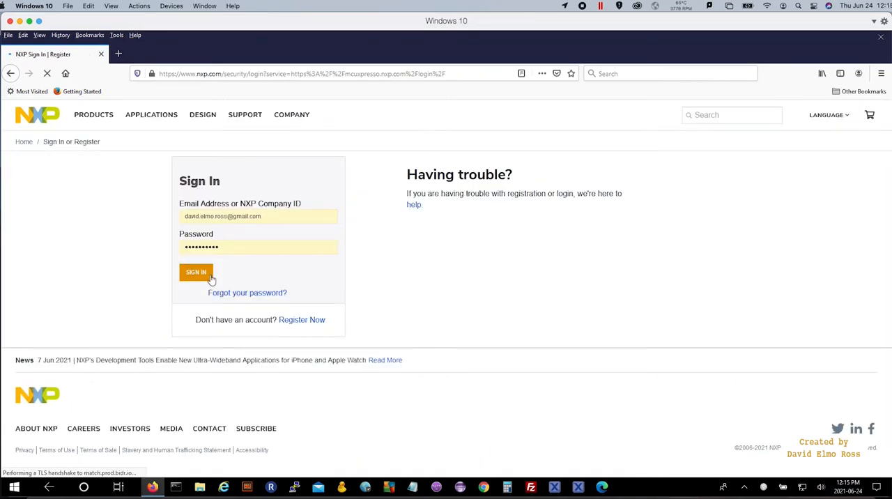
pyautogui.click(196, 272)
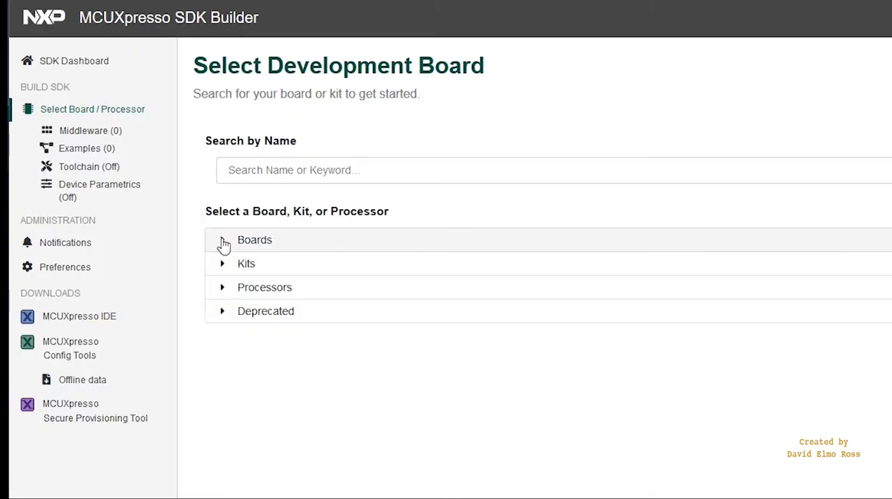
# Choose the FRDM-K64F board from the Kinetis boards and start configuring its MCUXpresso SDK v2.9.0 build.
pyautogui.click(224, 241)
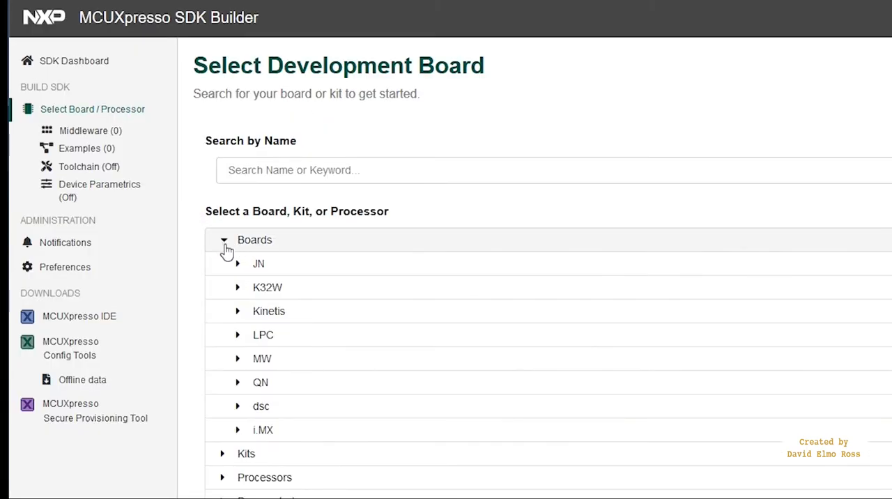
pyautogui.click(239, 312)
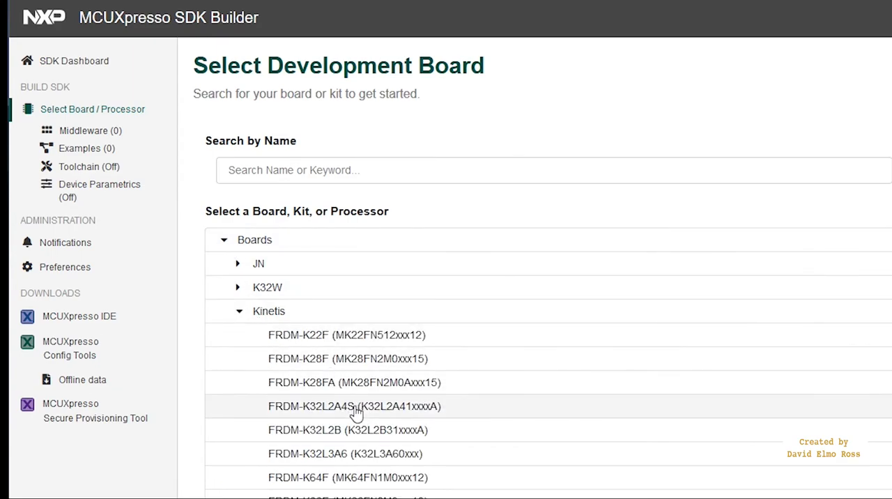
pyautogui.click(372, 479)
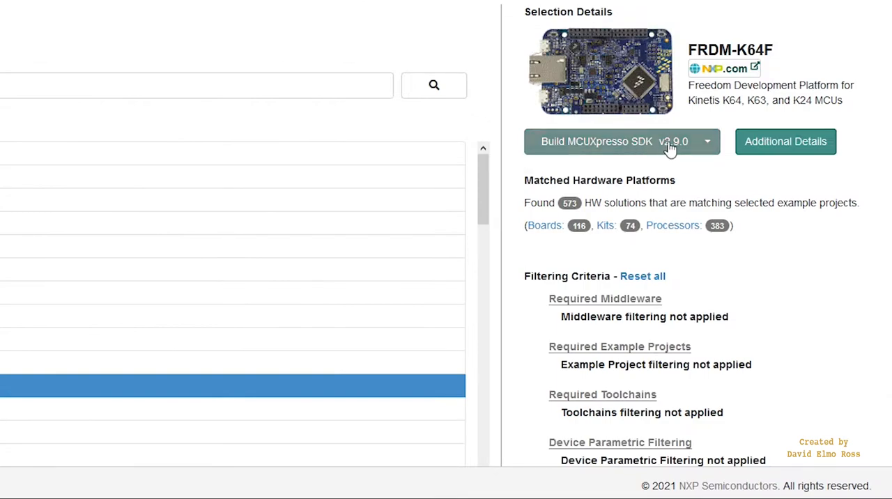
pyautogui.click(610, 143)
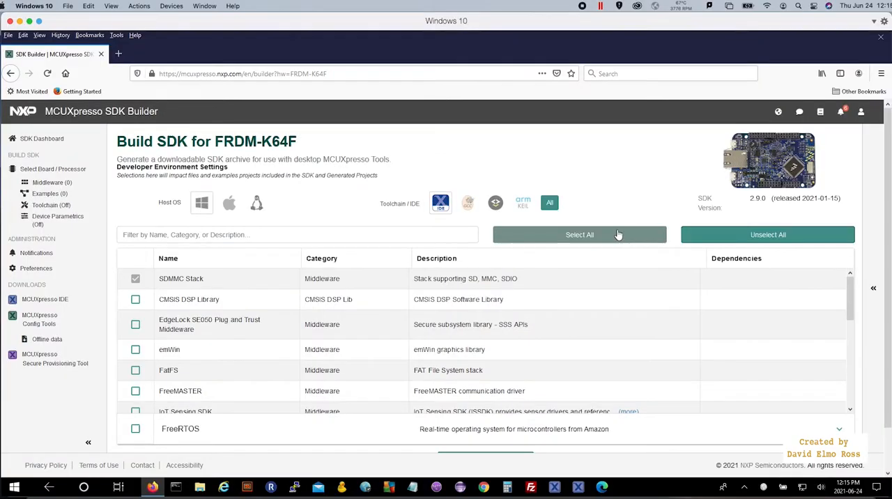
# Include all available components in the FRDM-K64F SDK and request the SDK archive.
pyautogui.click(618, 236)
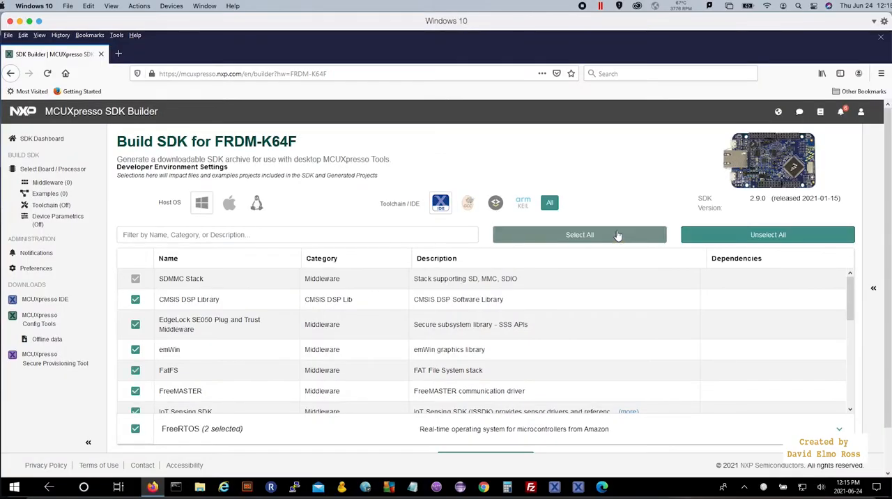
pyautogui.scroll(-2, 744, 265)
pyautogui.click(518, 413)
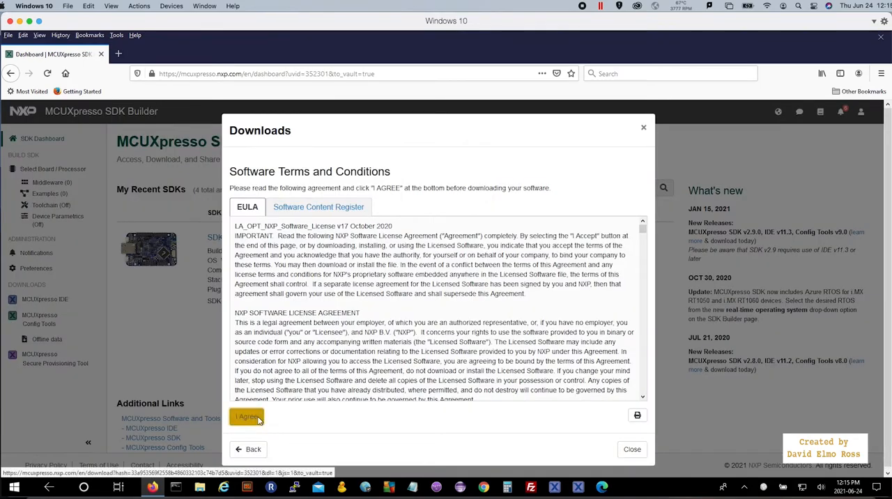
# Agree to the software terms and save SDK_2_9_0_FRDM-K64F.zip to disk.
pyautogui.click(247, 418)
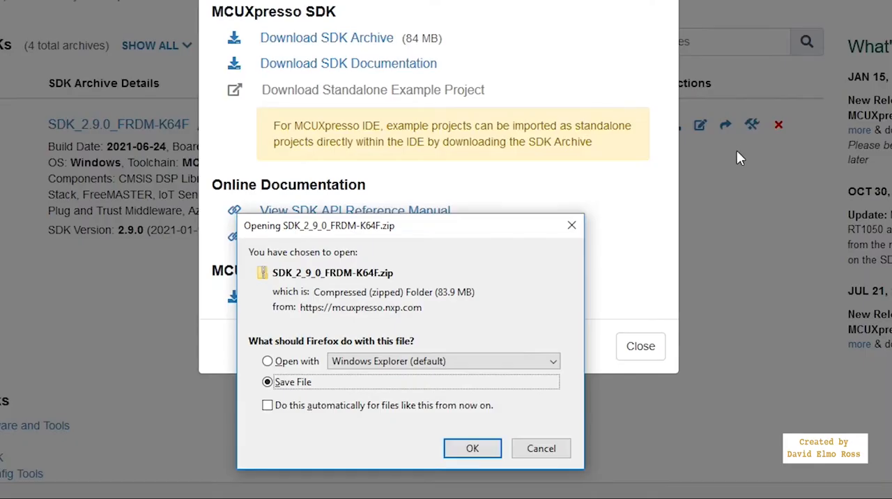
pyautogui.click(473, 448)
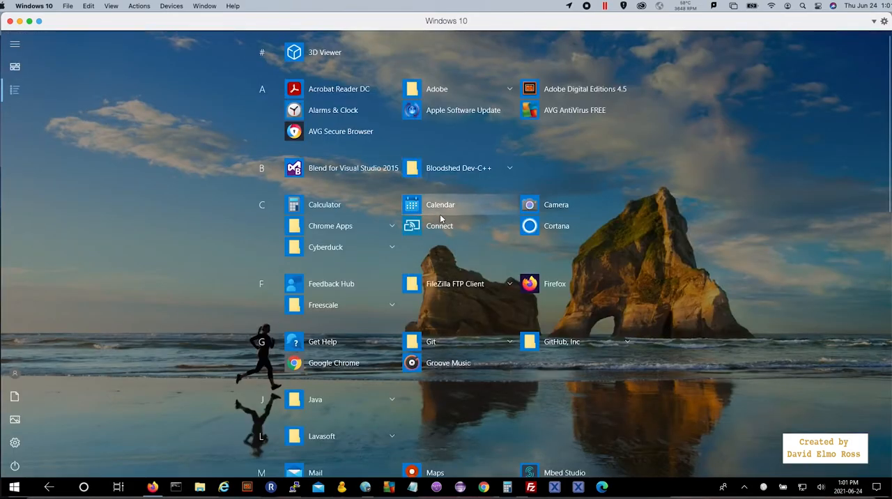
# Pin the newly installed MCUXpresso IDE v11.3.1_5262 to the Windows taskbar and start it from there.
pyautogui.scroll(-7, 440, 216)
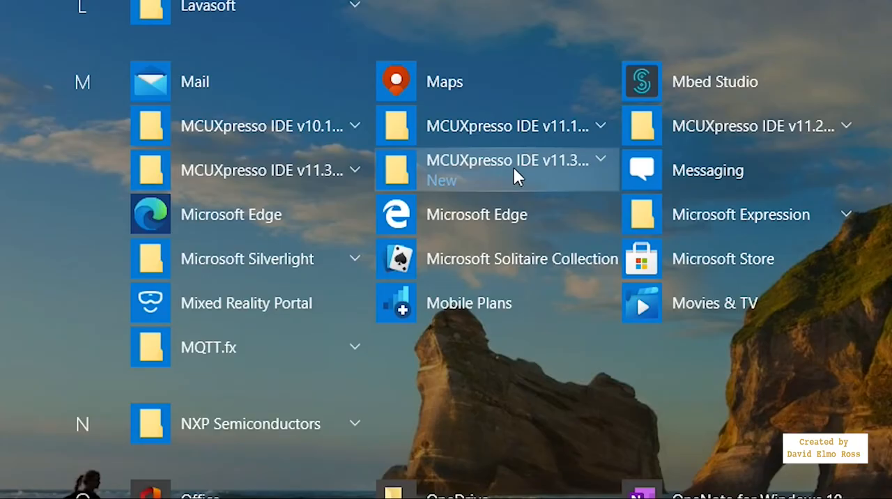
pyautogui.click(514, 168)
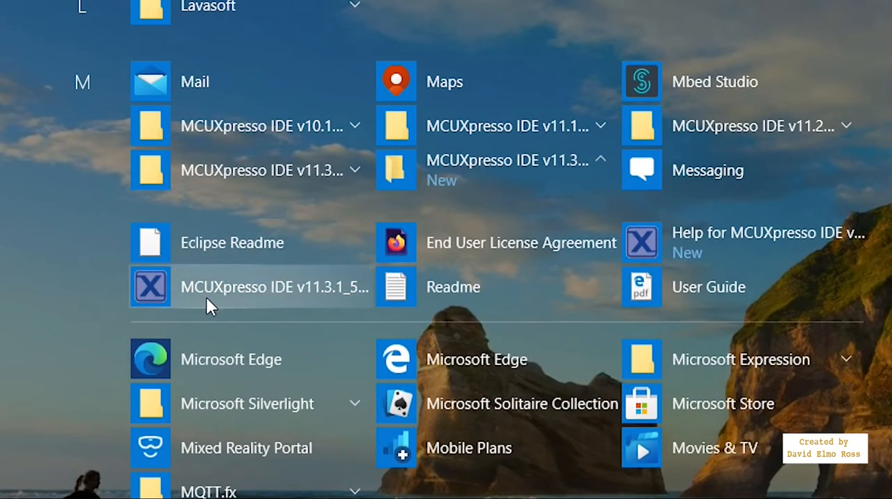
pyautogui.rightClick(206, 296)
pyautogui.moveTo(438, 338)
pyautogui.click(483, 344)
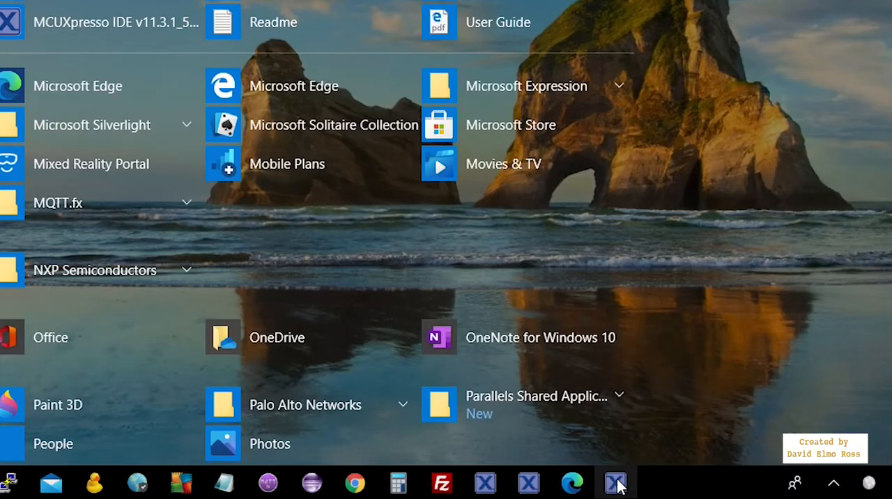
pyautogui.click(615, 484)
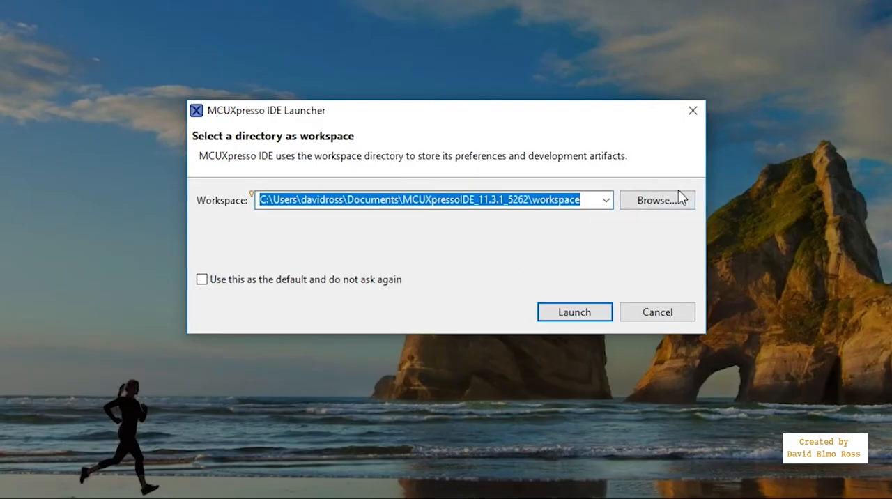
# Launch the IDE with the Downloads folder as workspace and allow its firewall access on public networks.
pyautogui.click(570, 215)
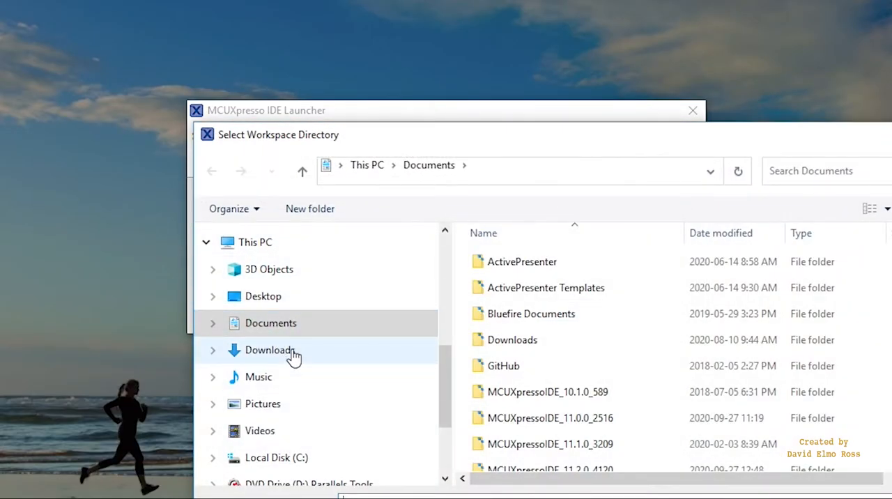
pyautogui.click(291, 352)
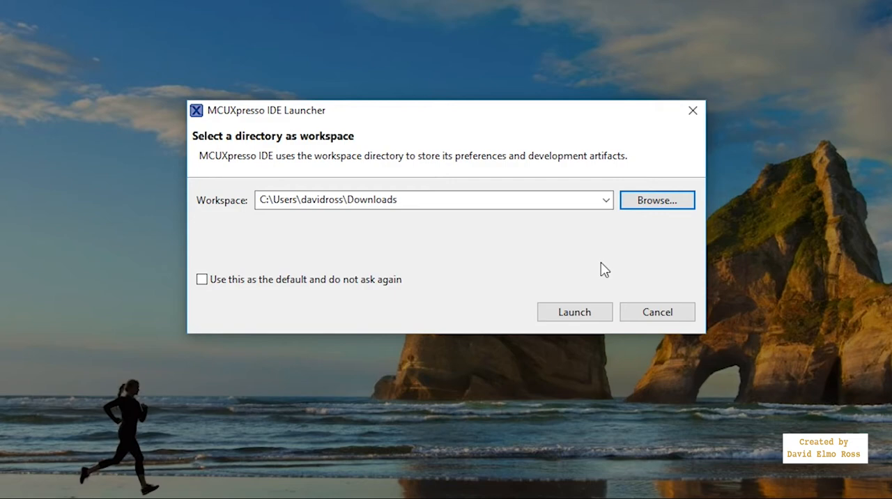
pyautogui.click(576, 313)
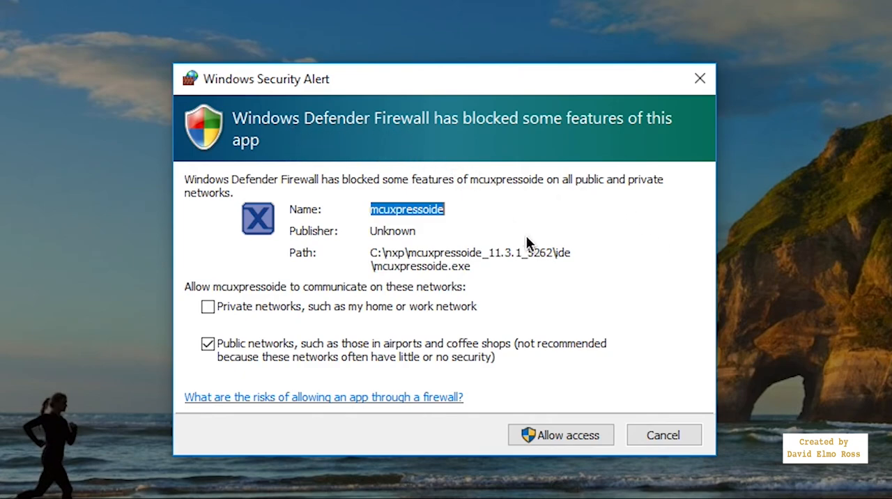
pyautogui.click(591, 438)
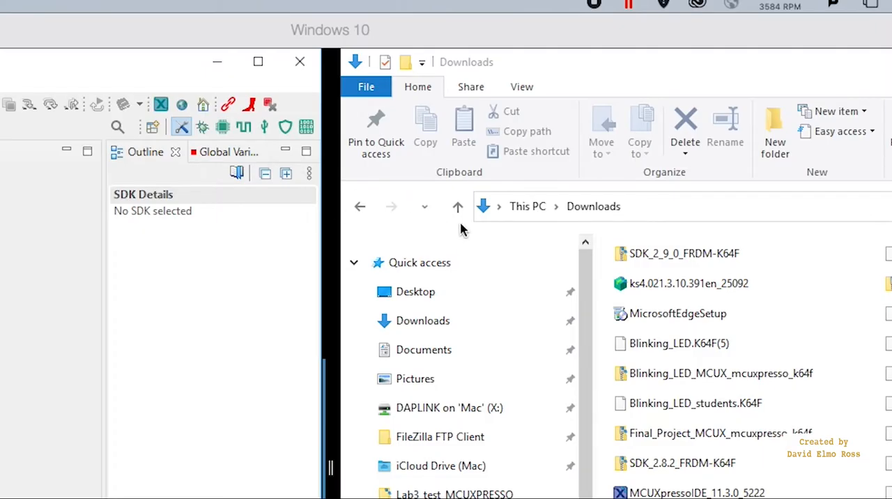
# Install SDK_2_9_0_FRDM-K64F from the Downloads folder into the IDE's installed SDKs and approve the import.
pyautogui.click(633, 257)
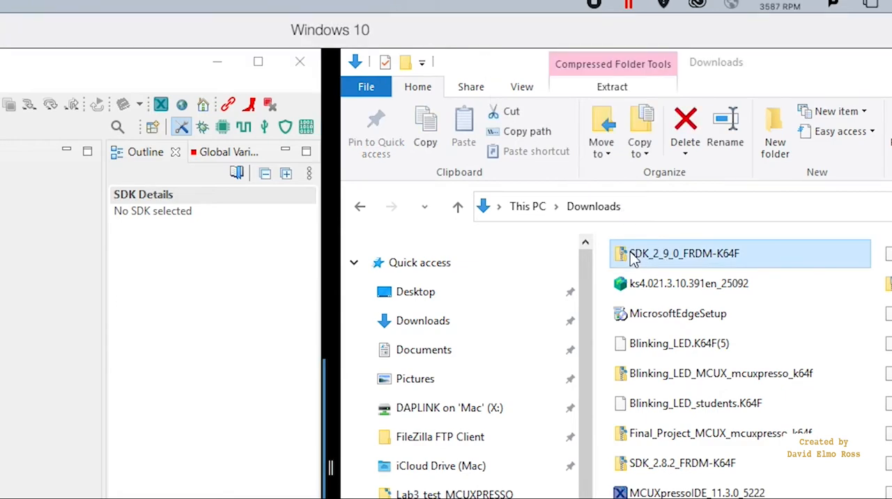
pyautogui.moveTo(633, 257); pyautogui.dragTo(198, 411)
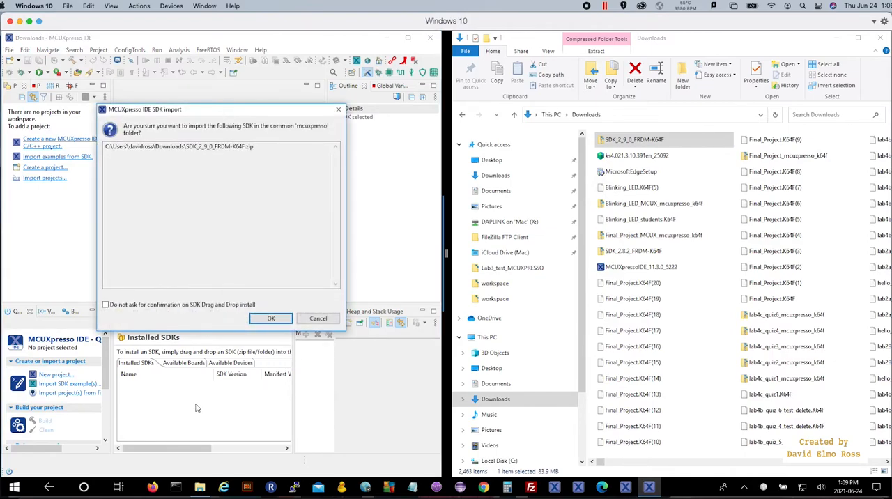
pyautogui.click(270, 314)
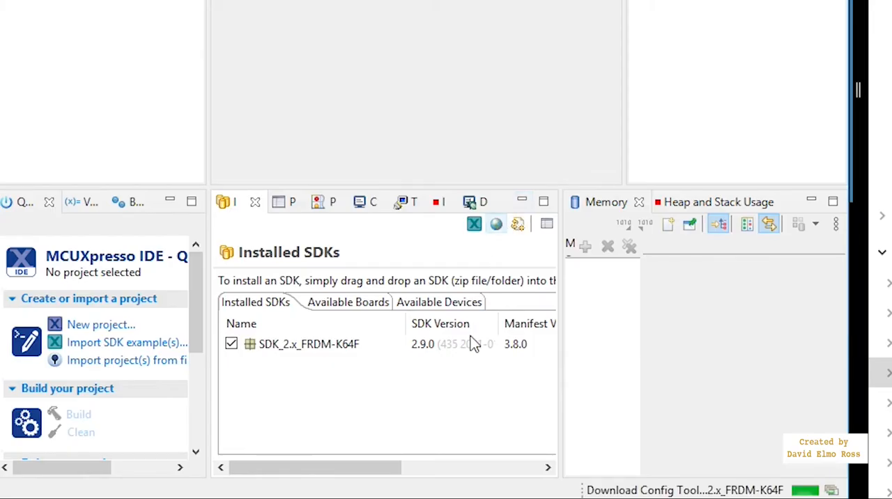
pyautogui.moveTo(416, 354)
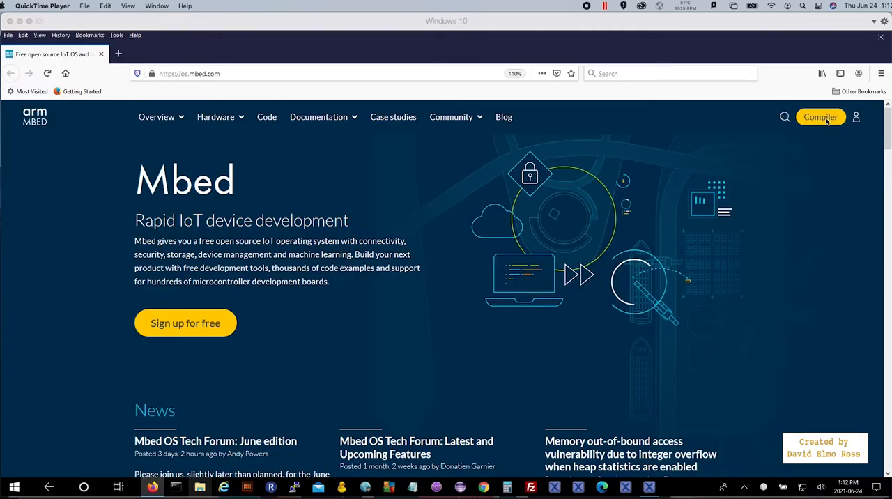
# Open the Mbed online compiler and expand the Blinking_LED_copy program and its mbed library in the workspace.
pyautogui.click(823, 117)
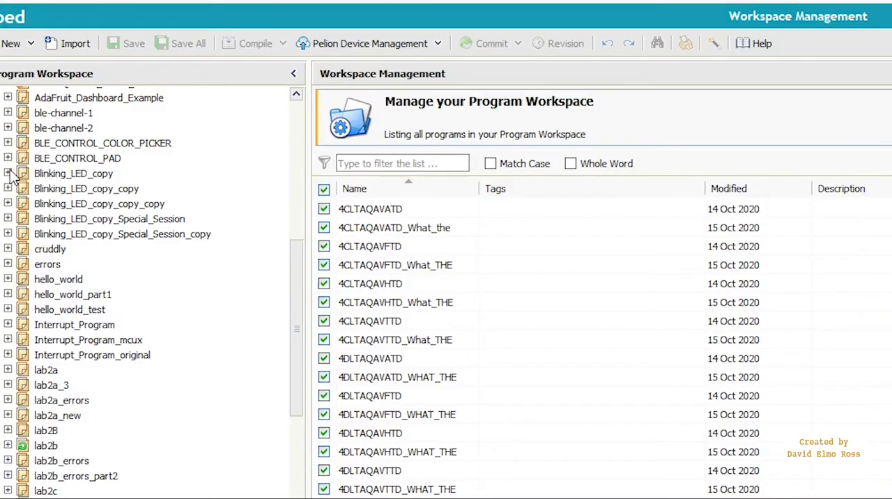
pyautogui.click(7, 174)
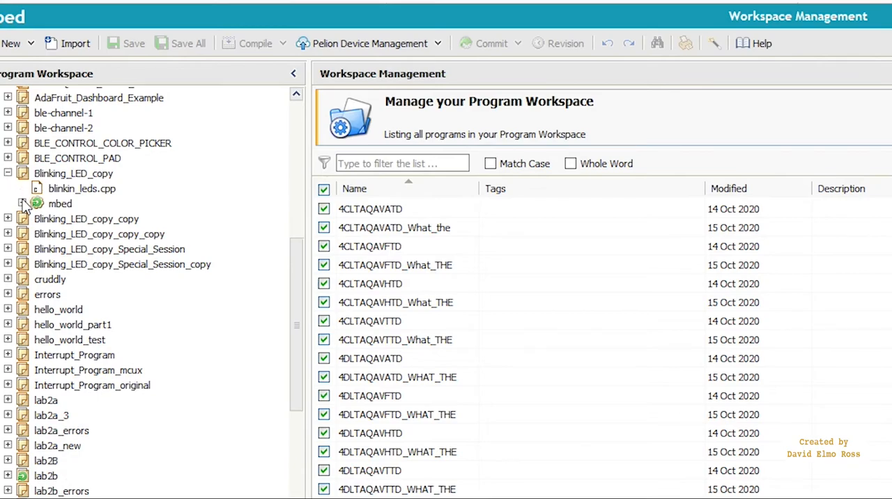
pyautogui.click(22, 203)
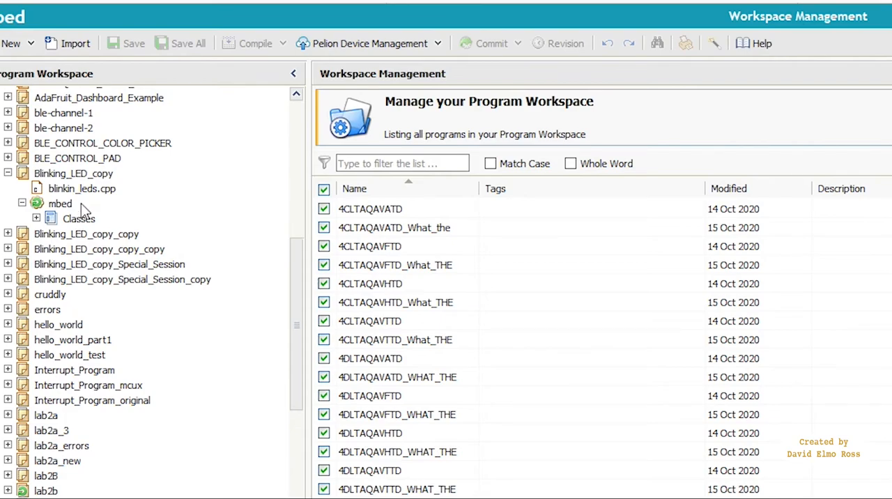
# Export Blinking_LED_copy for the FRDM-K64F target with the MCUXpresso toolchain and save the resulting zip file.
pyautogui.click(94, 174)
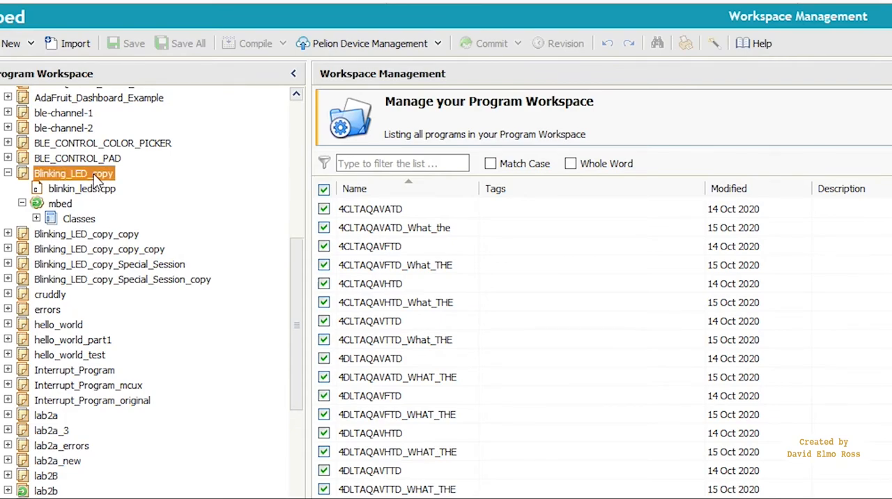
pyautogui.rightClick(94, 174)
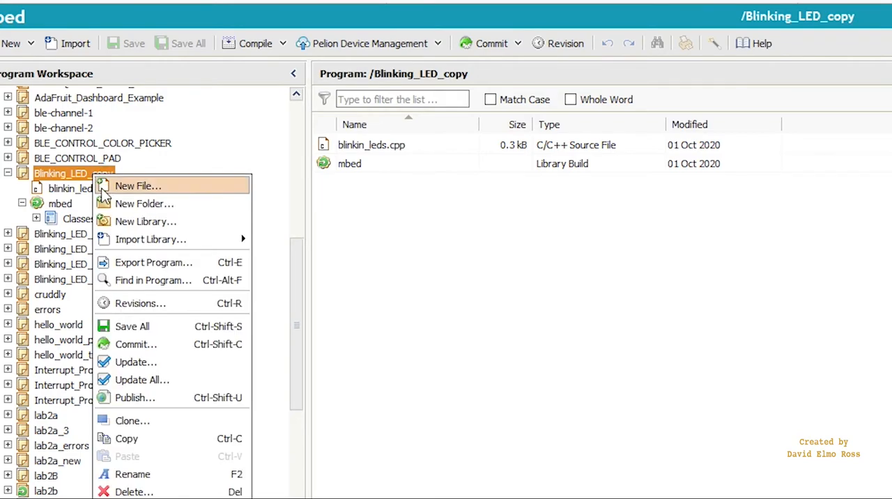
pyautogui.click(153, 262)
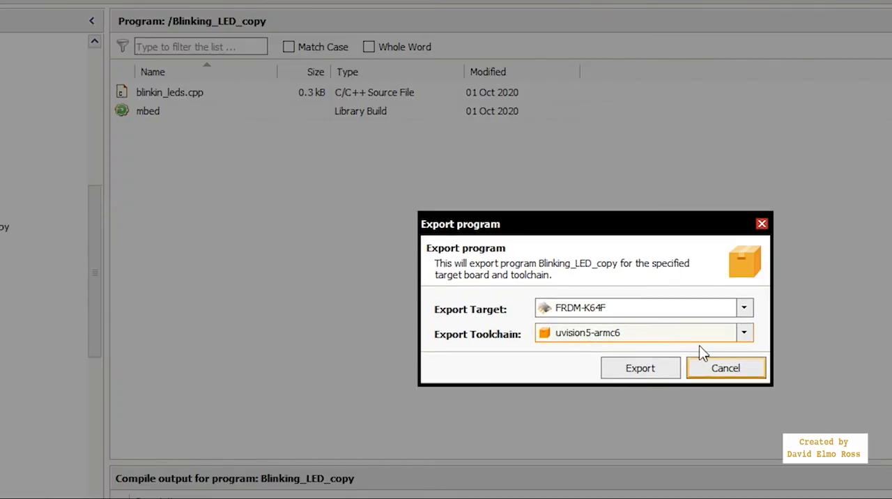
pyautogui.click(742, 334)
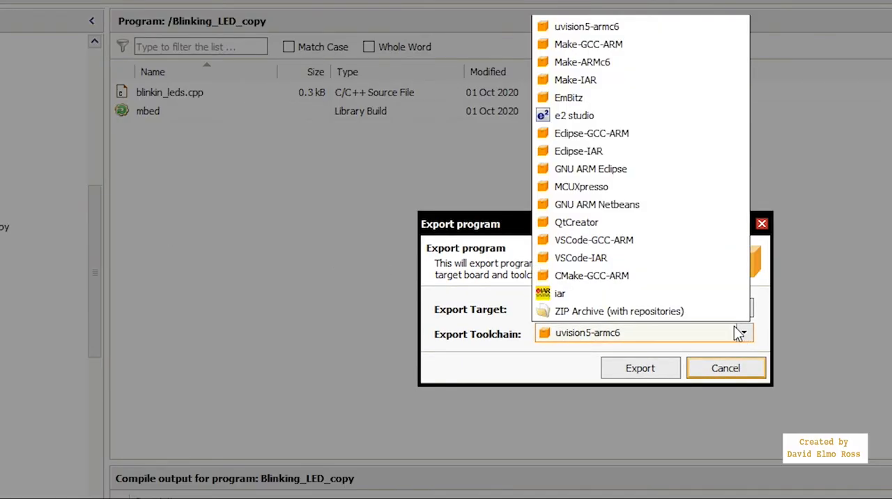
pyautogui.click(687, 187)
pyautogui.click(646, 370)
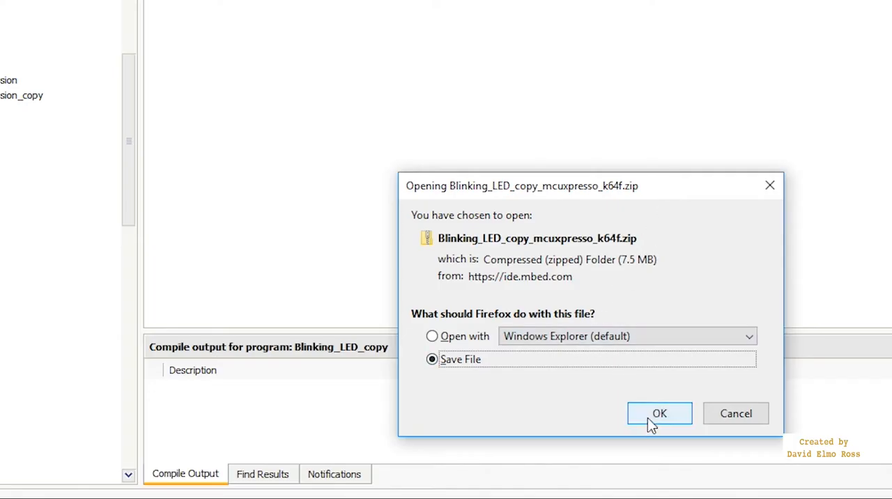
pyautogui.click(657, 415)
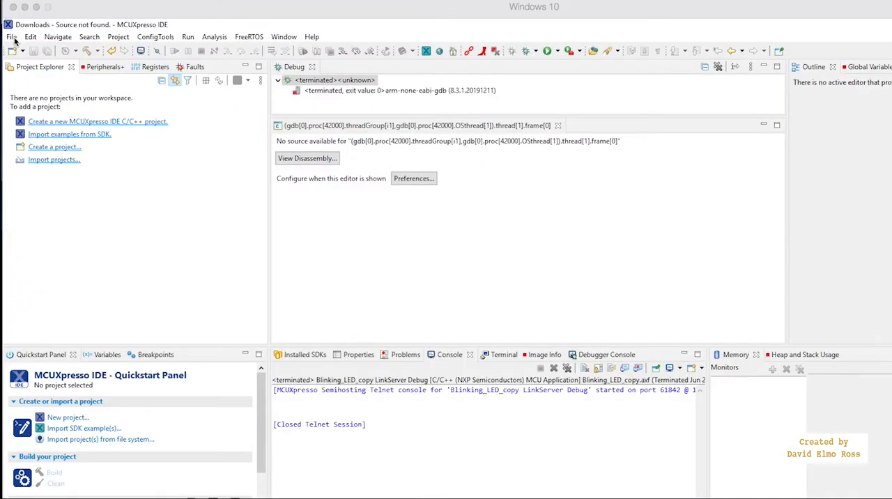
# In MCUXpresso IDE, import the projects from the Blinking_LED_copy_k64f archive in the Downloads folder.
pyautogui.click(12, 38)
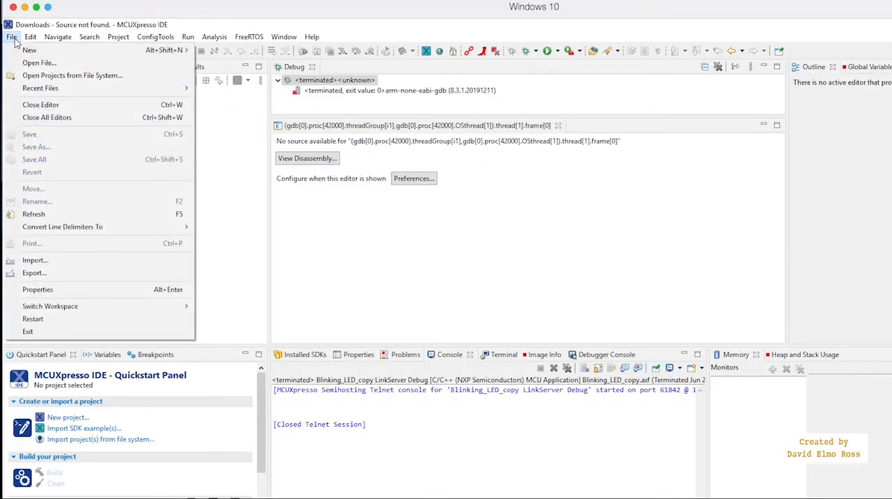
pyautogui.click(71, 262)
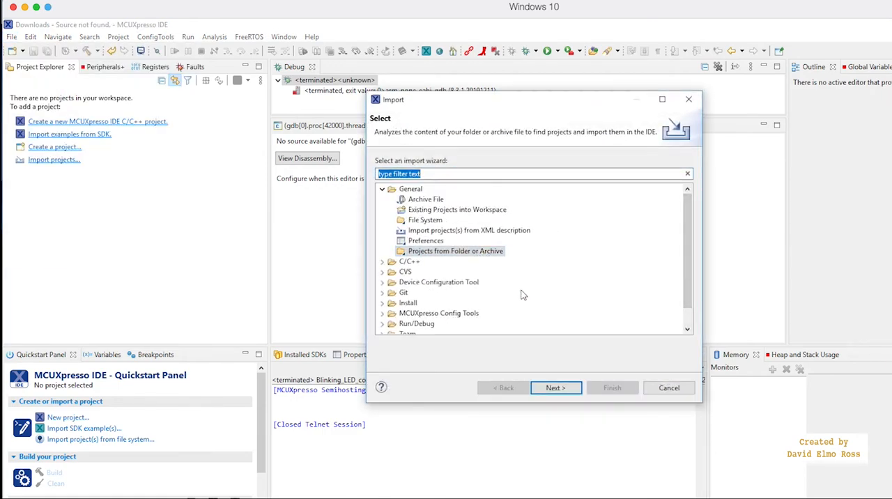
pyautogui.click(571, 393)
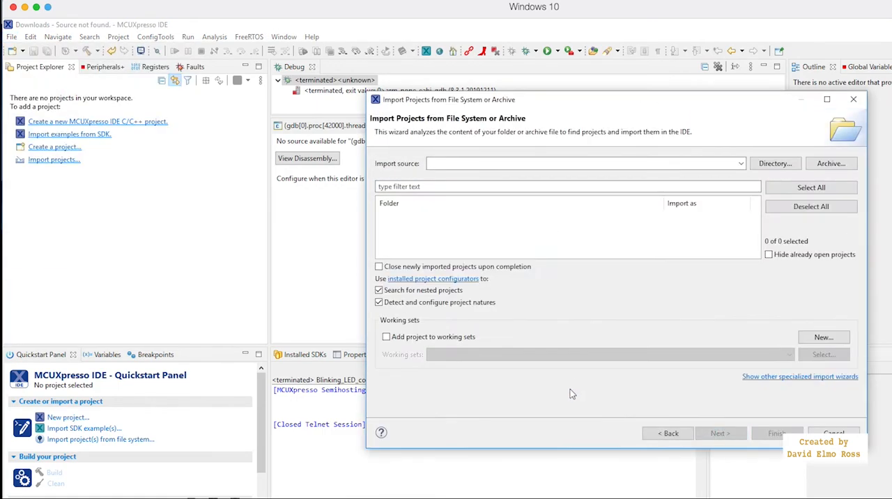
pyautogui.click(831, 165)
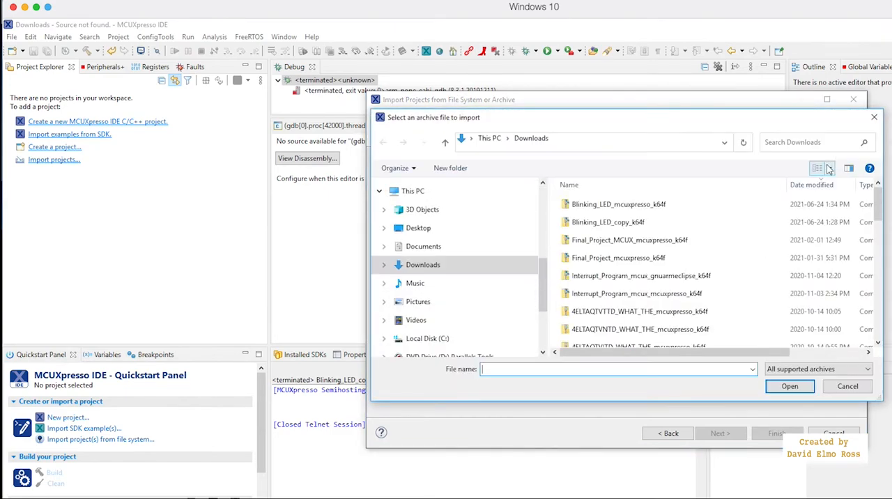
pyautogui.click(624, 223)
pyautogui.click(790, 387)
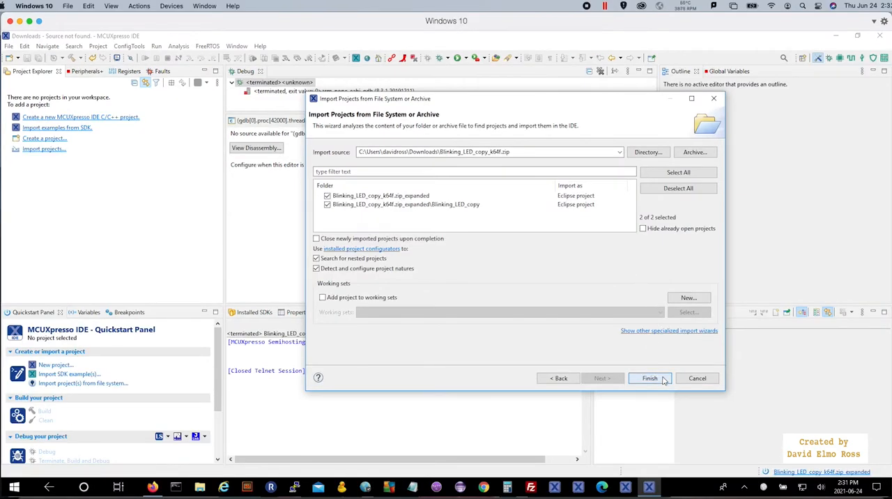
pyautogui.click(650, 378)
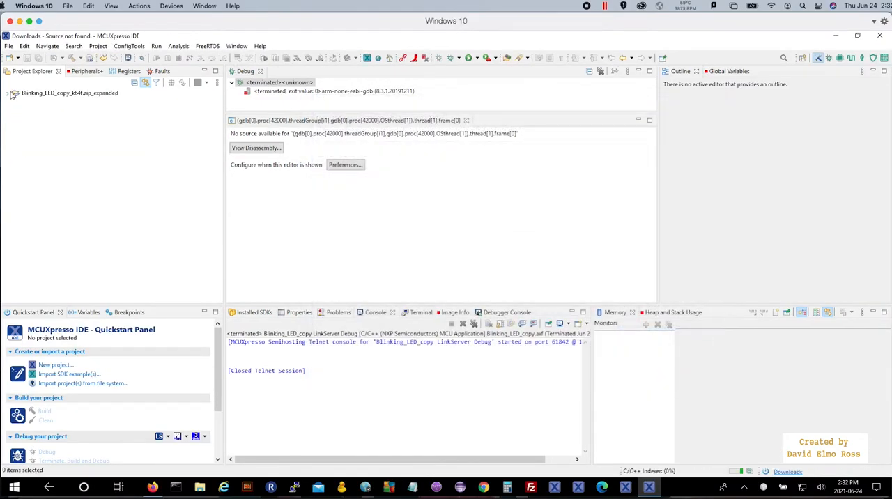
# Open blinkin_leds.cpp from the imported Blinking_LED_copy project and start debugging it.
pyautogui.click(7, 93)
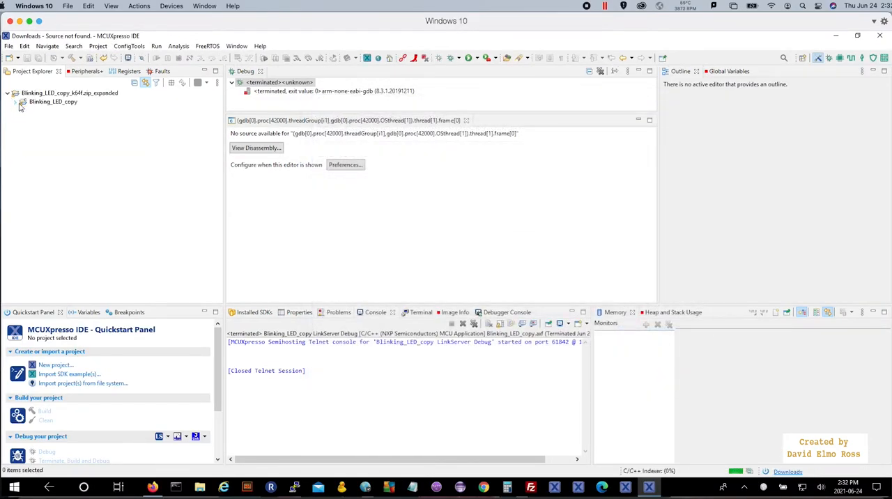
pyautogui.click(17, 103)
pyautogui.click(69, 162)
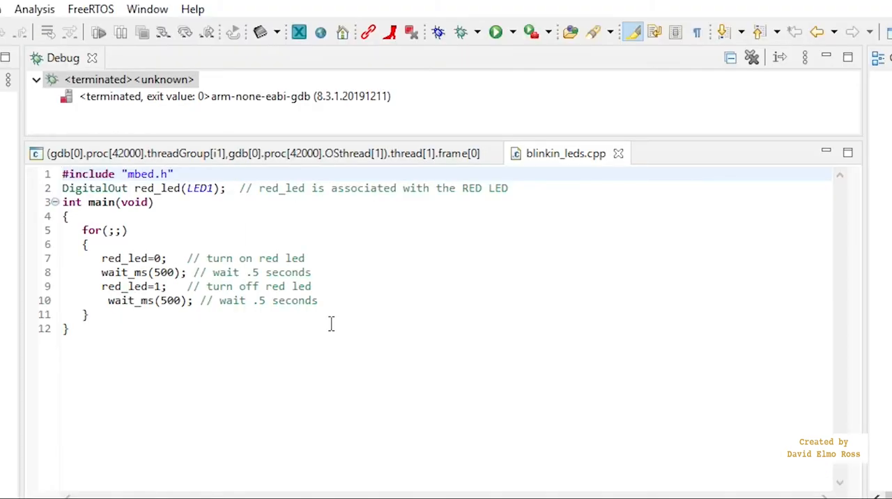
pyautogui.click(438, 33)
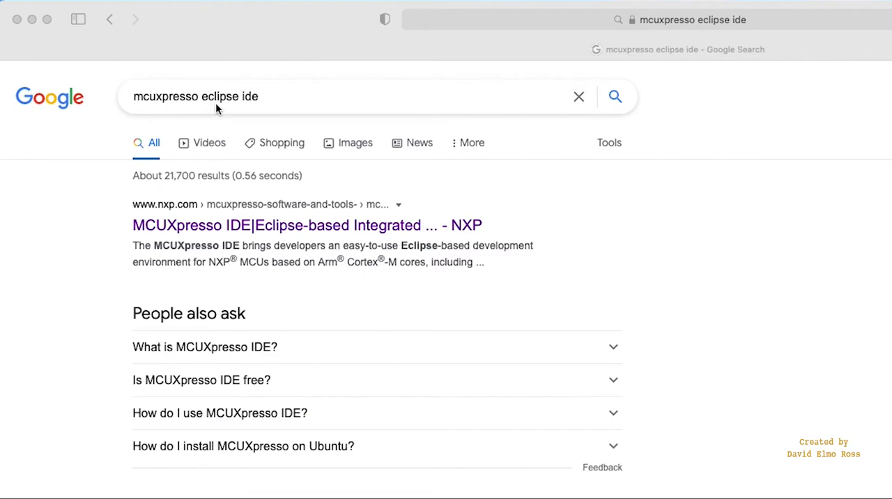
# In Safari, go to NXP's MCUXpresso IDE page, request the download and sign in with the saved e-mail and account password.
pyautogui.click(328, 228)
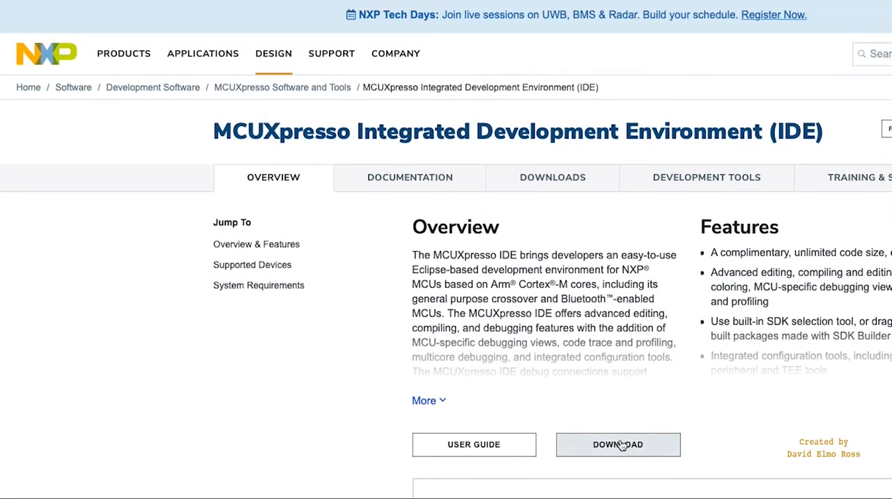
pyautogui.click(622, 445)
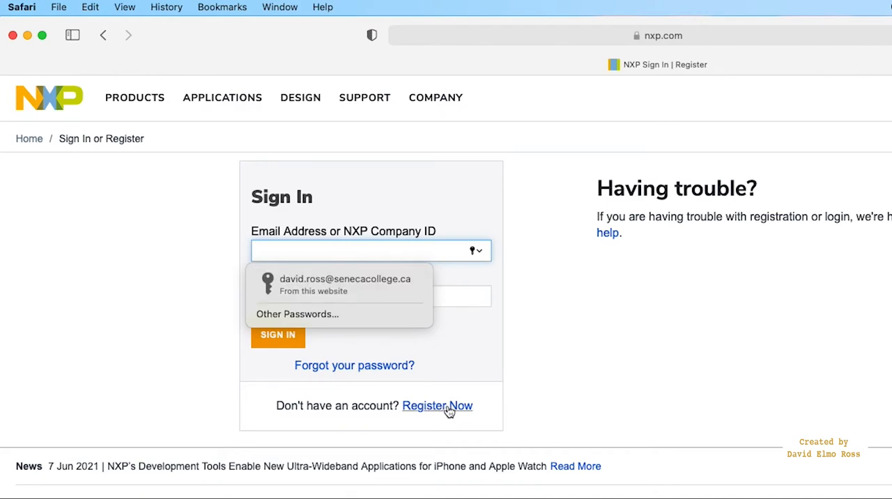
pyautogui.click(362, 291)
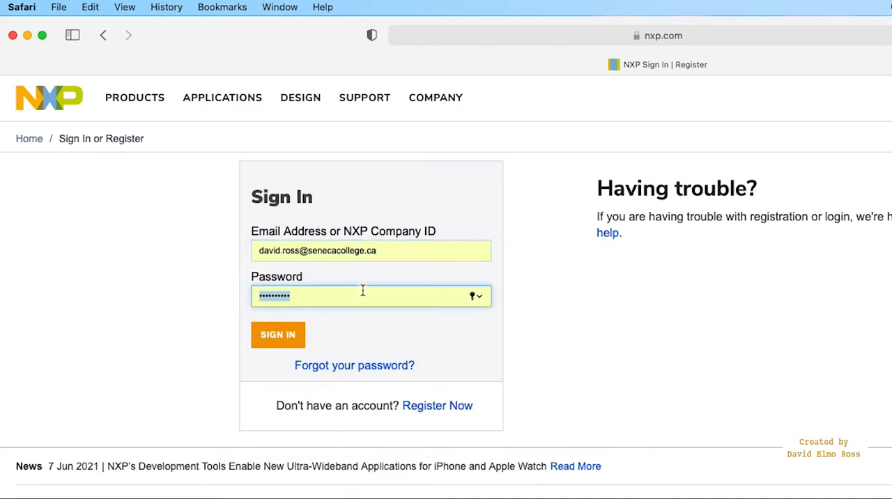
pyautogui.click(293, 341)
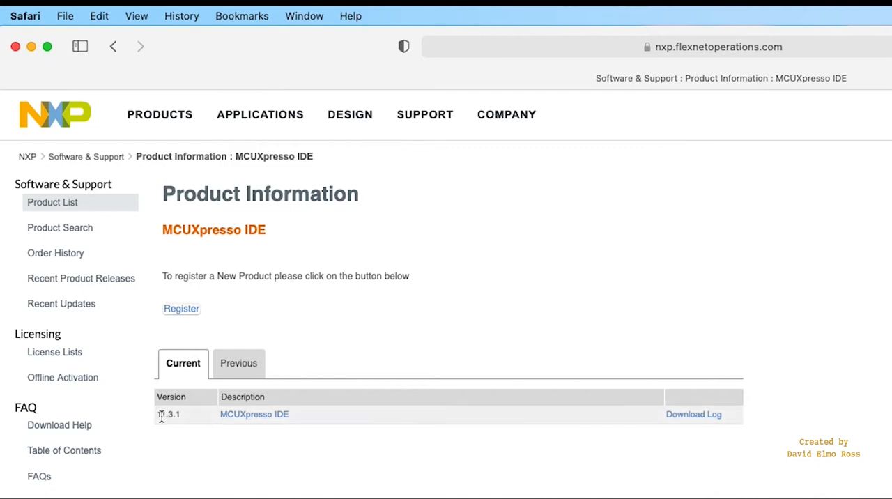
# Choose MCUXpresso IDE version 11.3.1, agree to the software terms and download the Mac installer MCUXpressoIDE_11.3.1_5262.pkg.
pyautogui.click(269, 414)
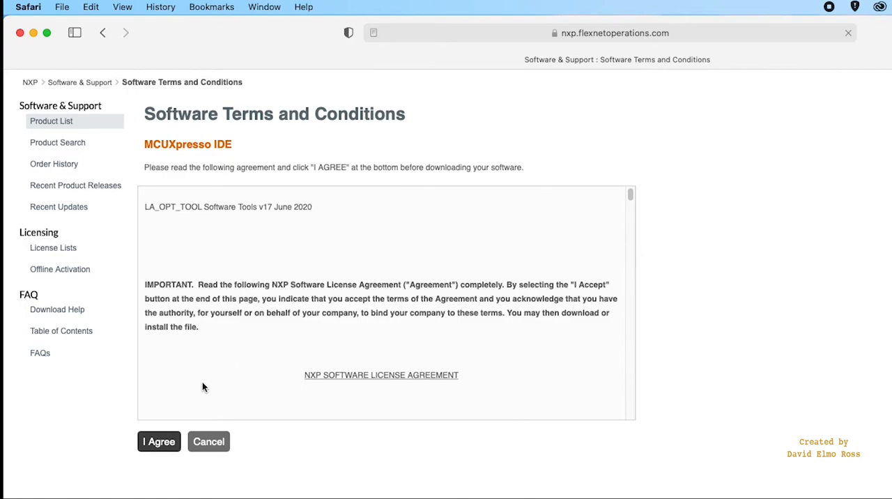
pyautogui.click(168, 484)
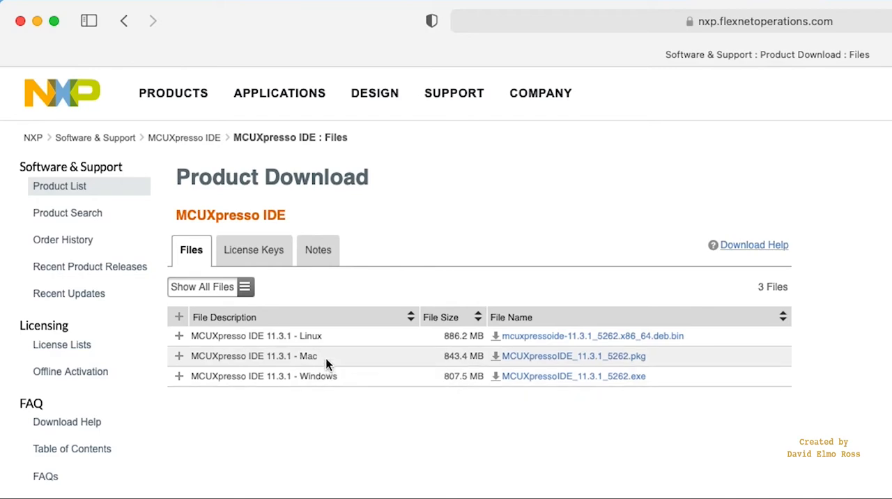
pyautogui.click(567, 357)
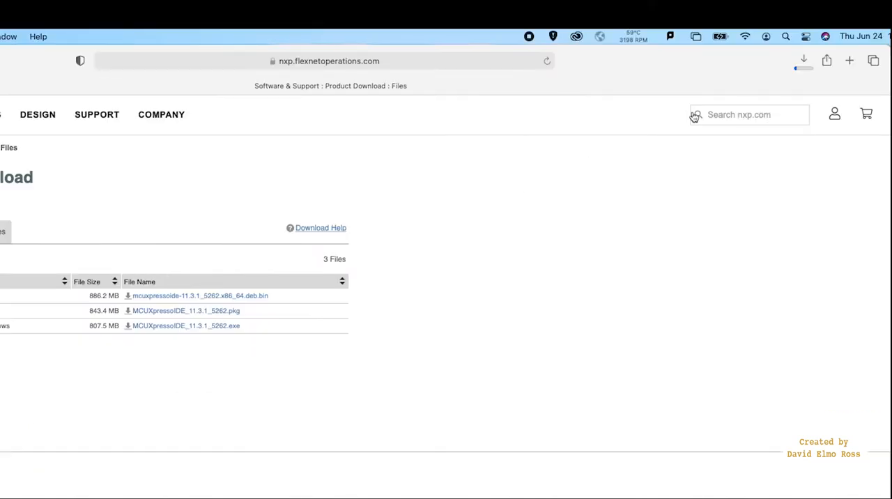
# Launch the downloaded MCUXpressoIDE_11.3.1_5262.pkg installer from the browser's downloads.
pyautogui.click(805, 62)
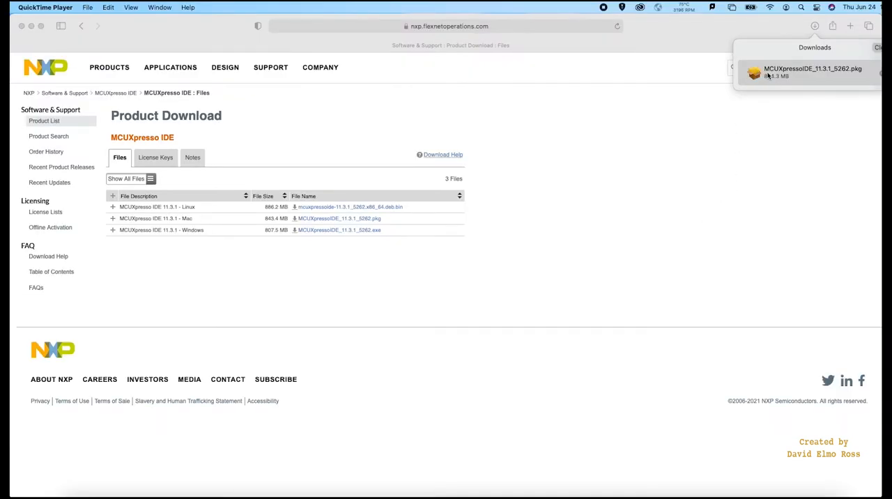
pyautogui.click(772, 75)
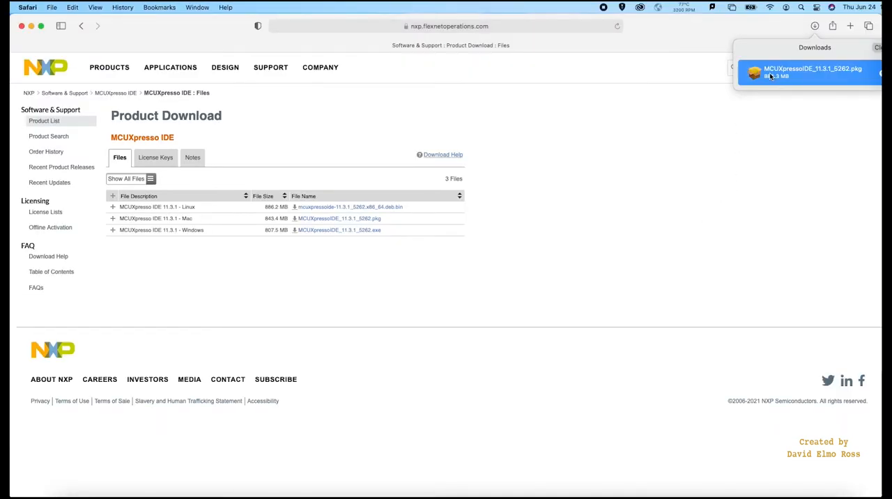
pyautogui.doubleClick(770, 73)
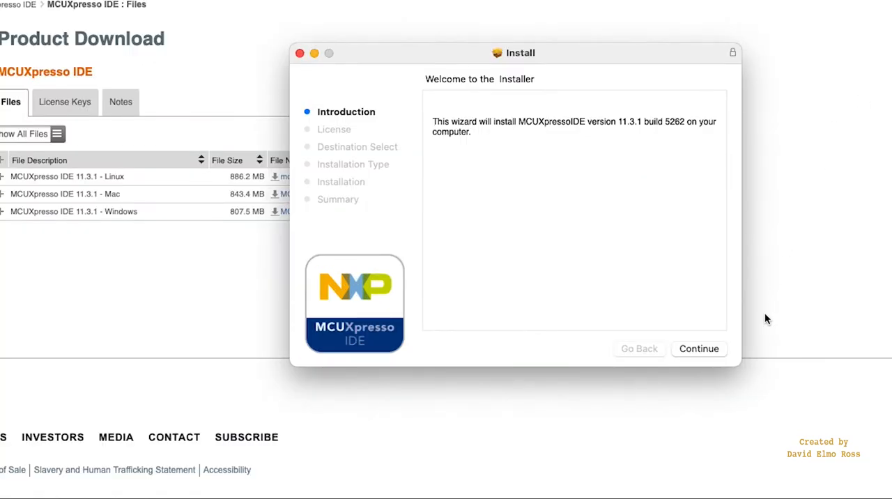
# Agree to the software license, proceed with the installation and authorize it with the account password.
pyautogui.click(706, 350)
pyautogui.click(707, 349)
pyautogui.click(677, 250)
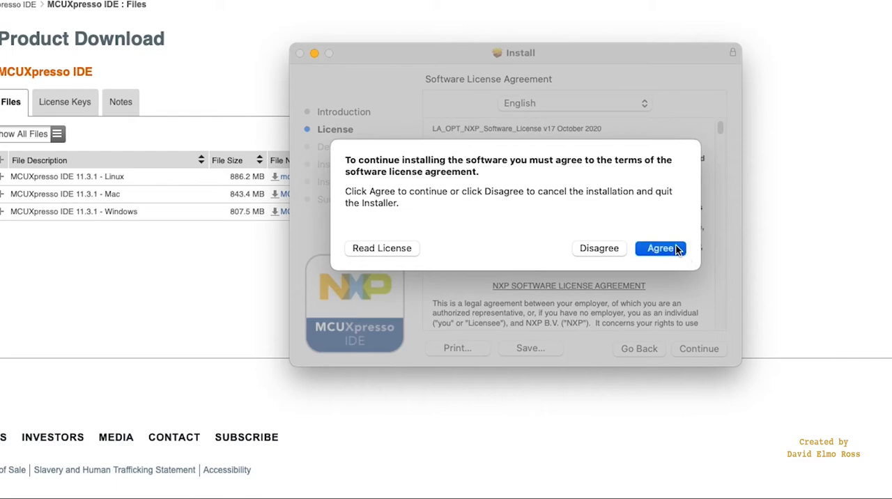
pyautogui.click(704, 348)
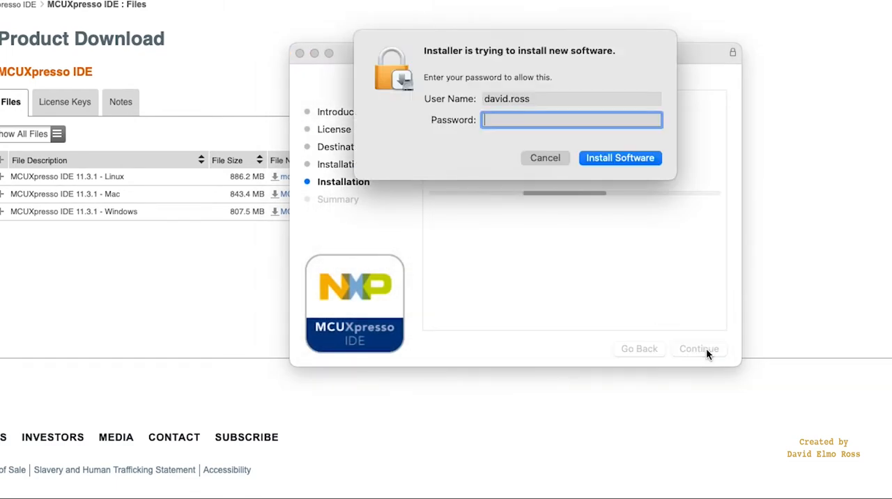
pyautogui.write('••••••••••••••')
pyautogui.press('Return')
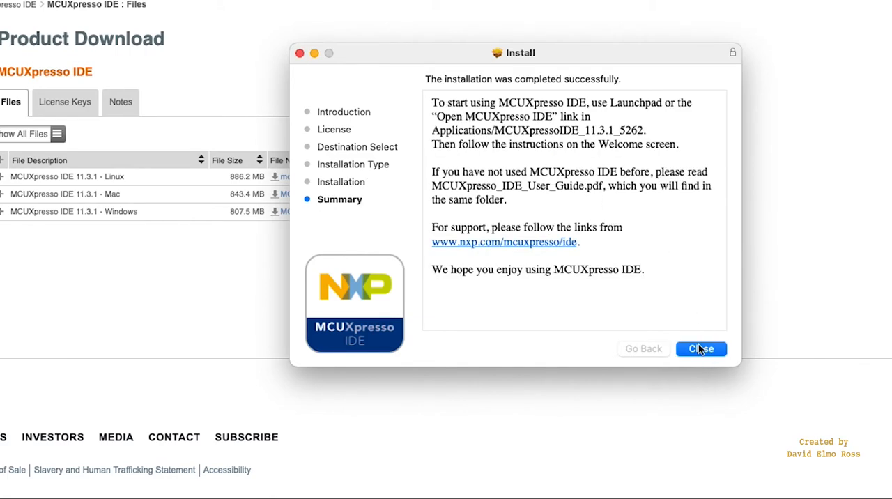
# Close the completed MCUXpresso IDE installer.
pyautogui.click(700, 349)
pyautogui.click(673, 266)
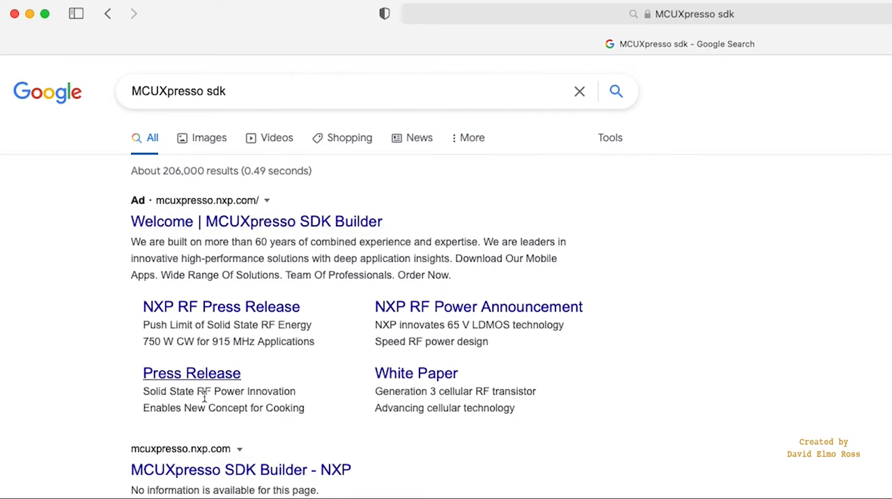
# Open NXP's MCUXpresso SDK Builder from the search results and select the Kinetis board FRDM-K64F (MK64FN1M0xxx12).
pyautogui.click(292, 471)
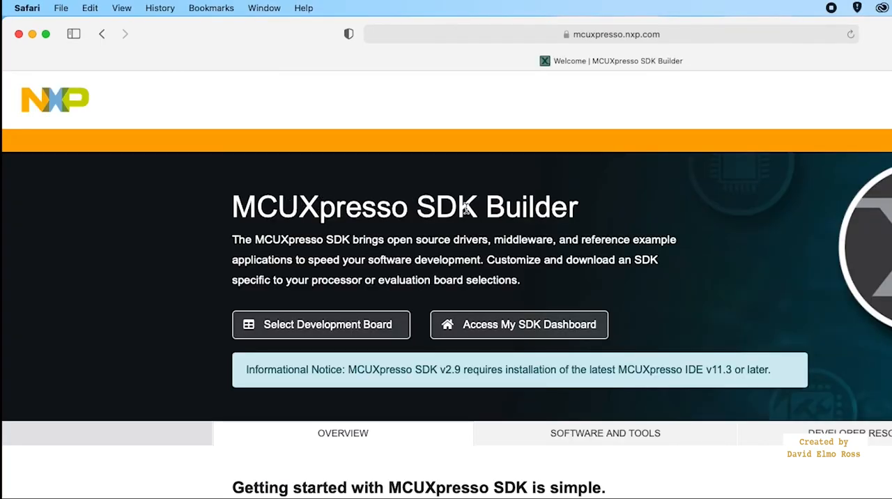
pyautogui.click(356, 326)
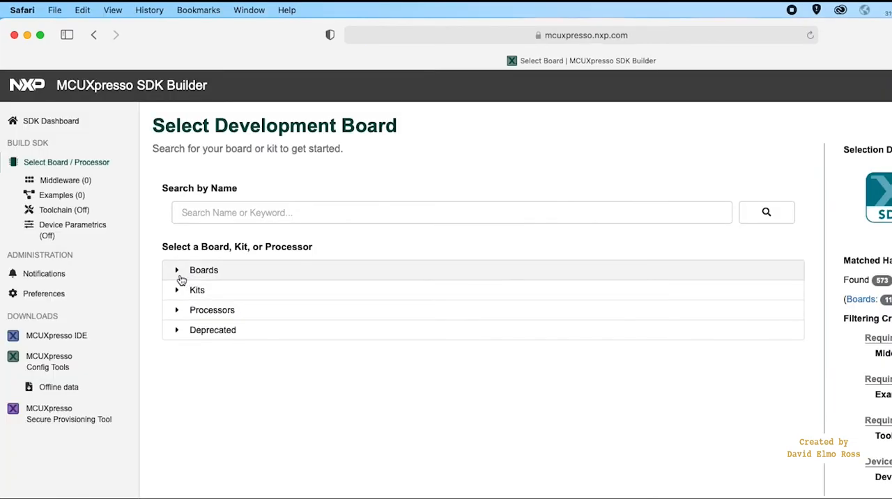
pyautogui.click(179, 272)
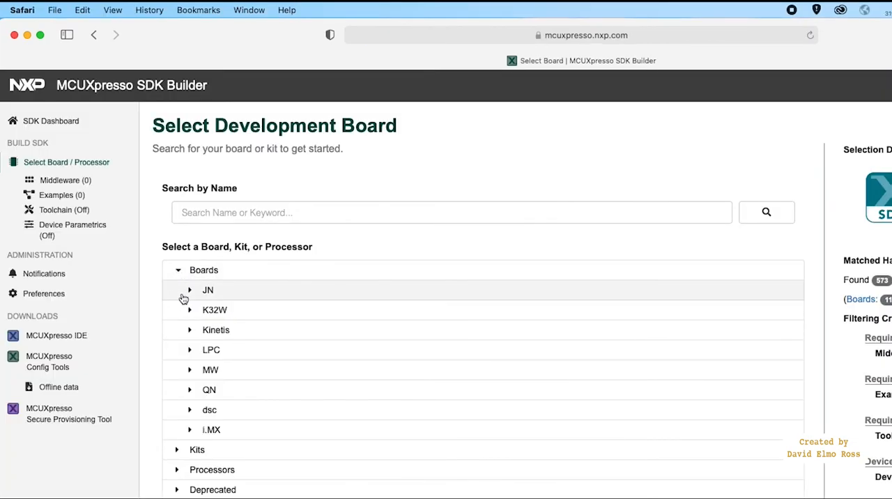
pyautogui.click(190, 333)
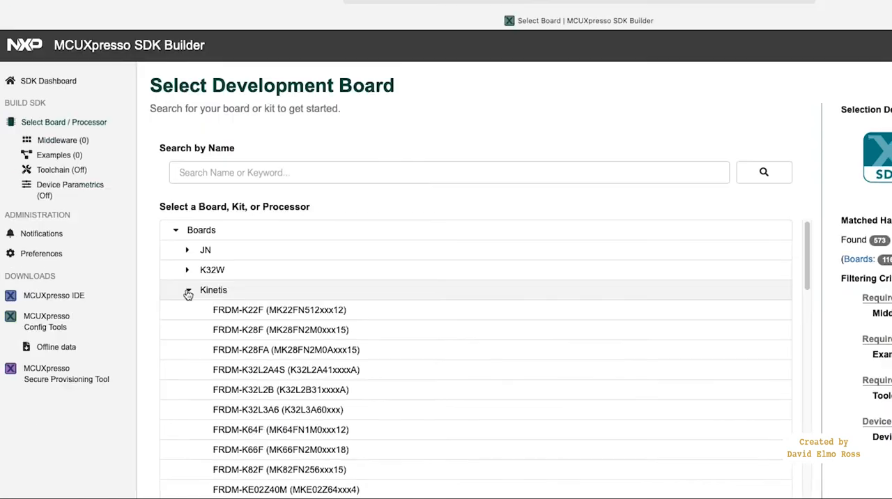
pyautogui.click(269, 431)
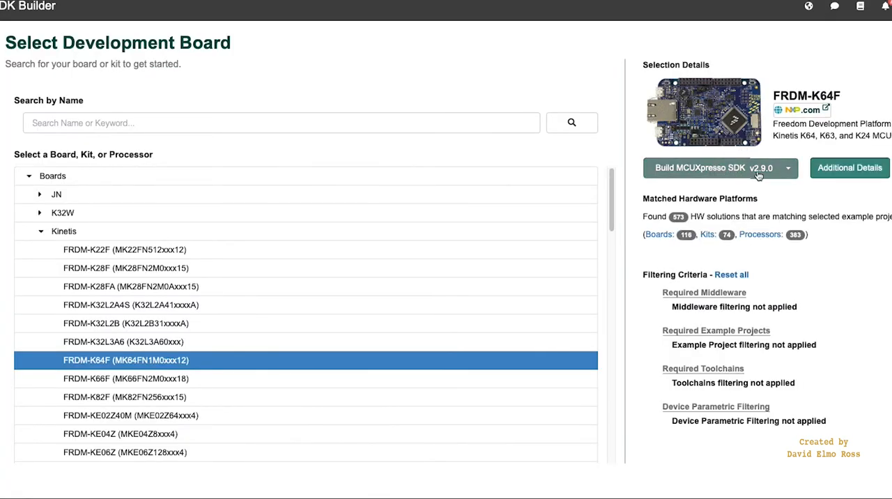
# Build MCUXpresso SDK v2.9.0 for the FRDM-K64F with all components selected and download the SDK archive.
pyautogui.click(711, 168)
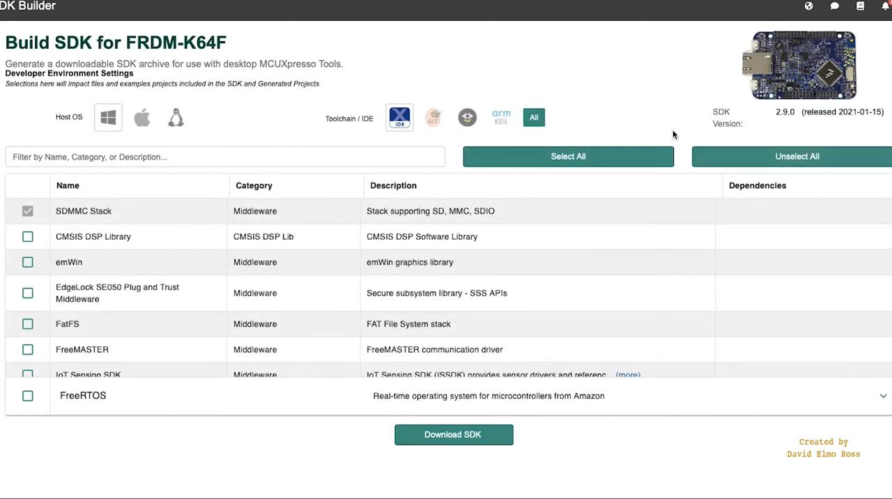
pyautogui.click(596, 163)
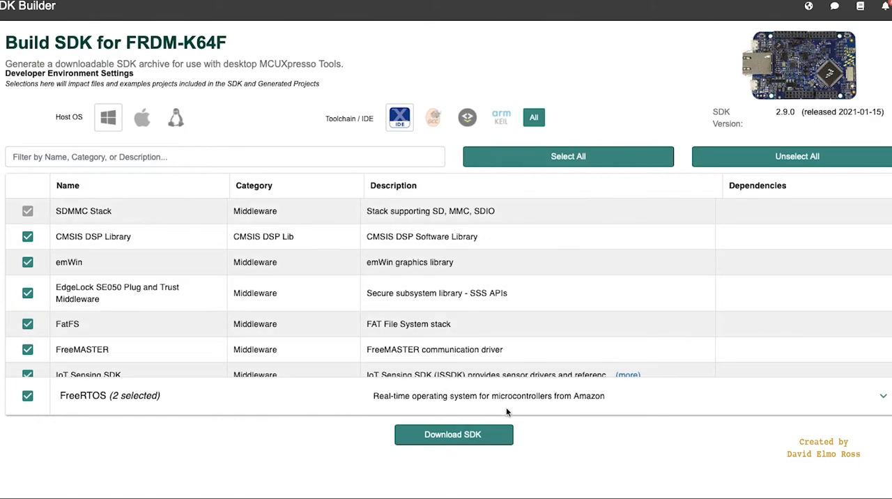
pyautogui.click(494, 435)
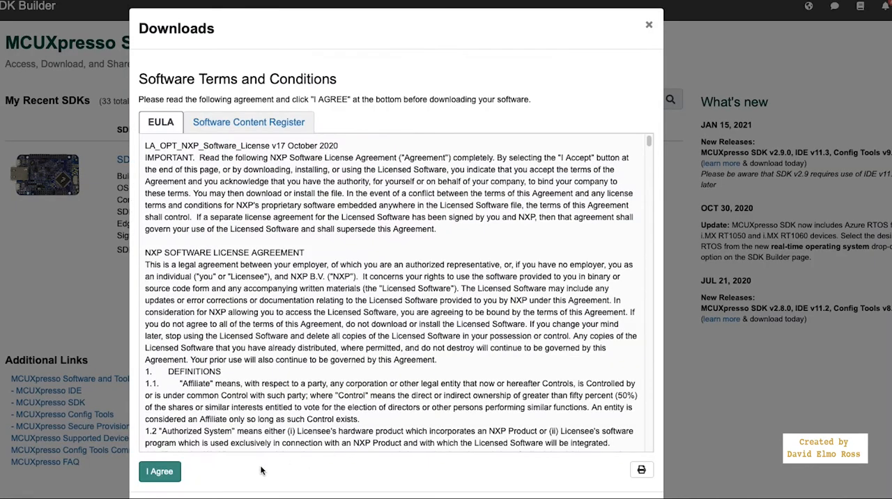
pyautogui.click(159, 471)
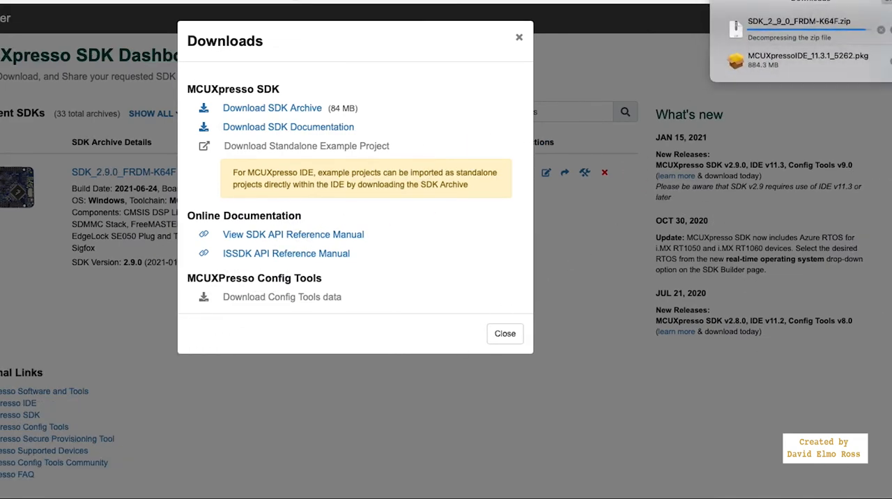
pyautogui.click(792, 37)
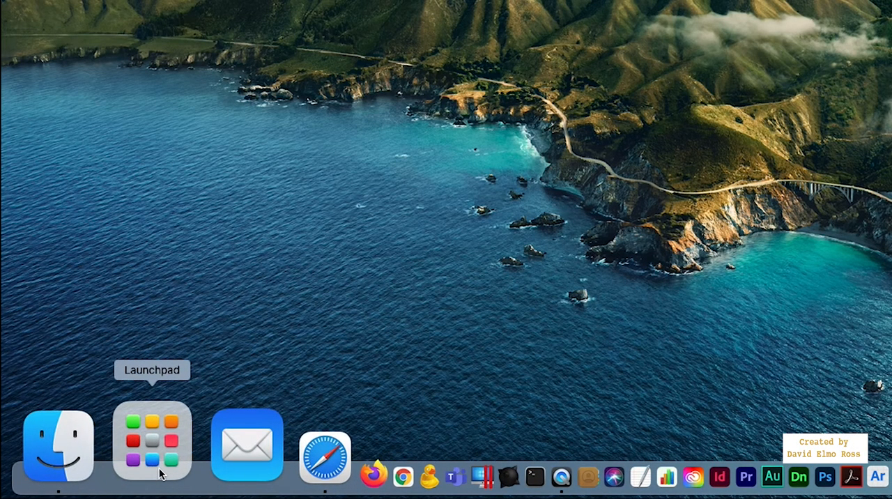
# Find MCUXpressoIDE in Launchpad by searching for "mcu", add it to the Dock and launch it.
pyautogui.click(157, 482)
pyautogui.click(463, 30)
pyautogui.write('mcu')
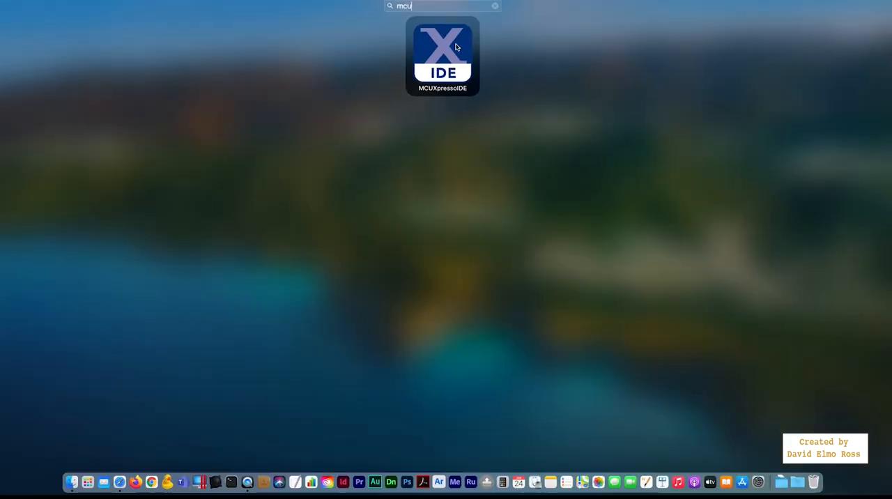
pyautogui.moveTo(485, 70); pyautogui.dragTo(225, 498)
pyautogui.moveTo(249, 408); pyautogui.dragTo(224, 481)
pyautogui.click(224, 474)
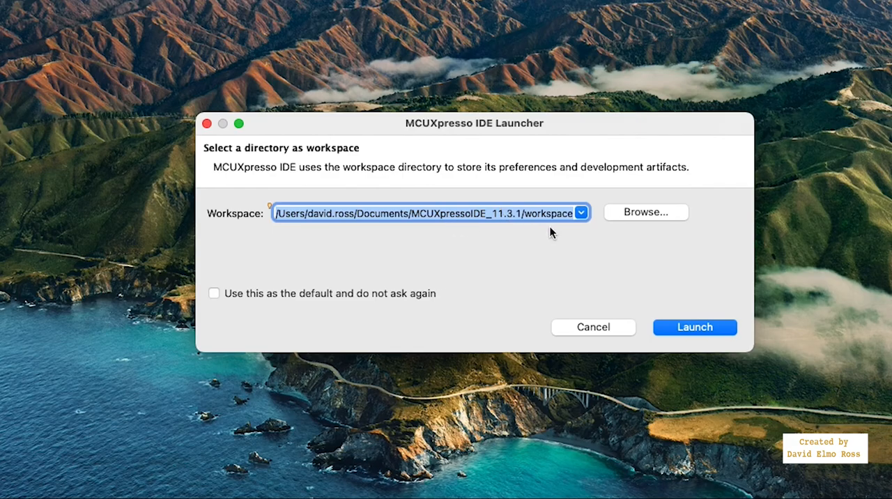
# Set the workspace directory to the home folder's Downloads folder and launch the IDE with it.
pyautogui.click(650, 210)
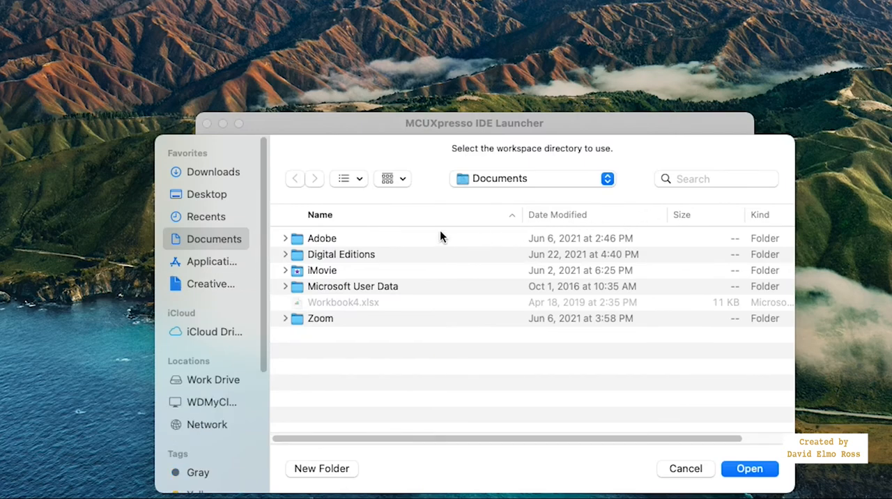
pyautogui.click(608, 179)
pyautogui.click(516, 196)
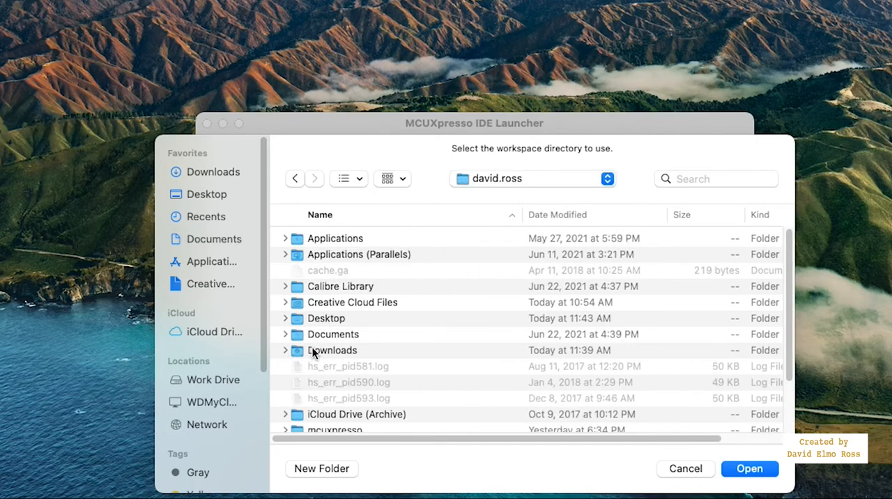
pyautogui.click(313, 351)
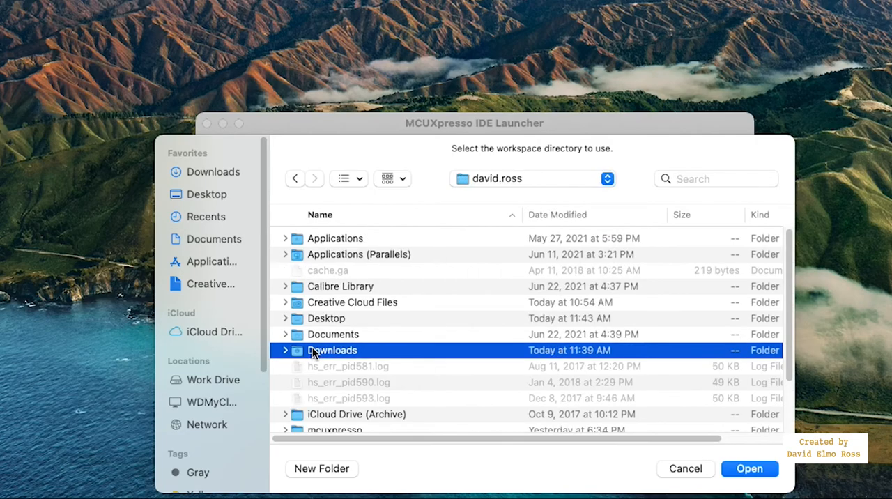
pyautogui.click(750, 469)
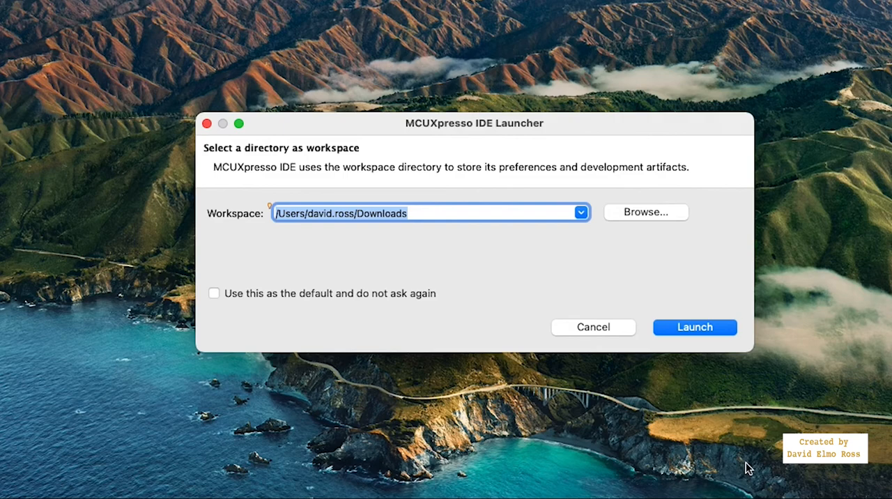
pyautogui.click(714, 326)
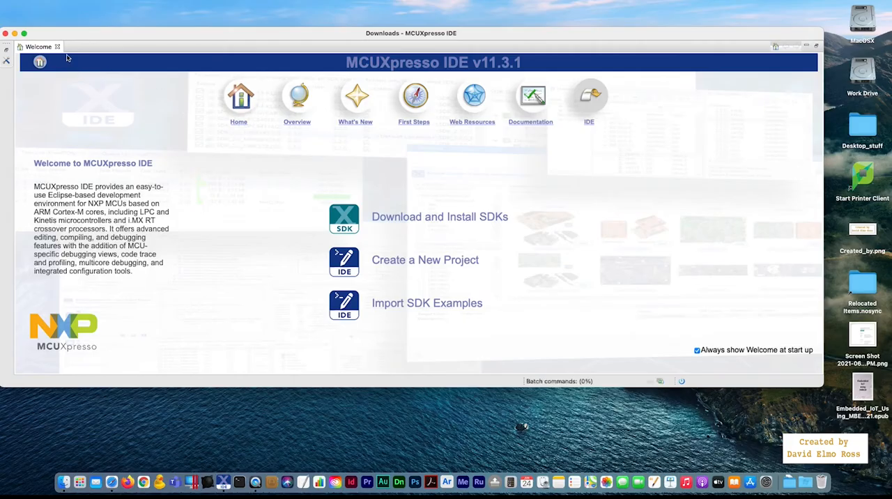
# Close the Welcome page and install the SDK_2_9_0_FRDM-K64F folder from Downloads into the Installed SDKs view.
pyautogui.click(58, 47)
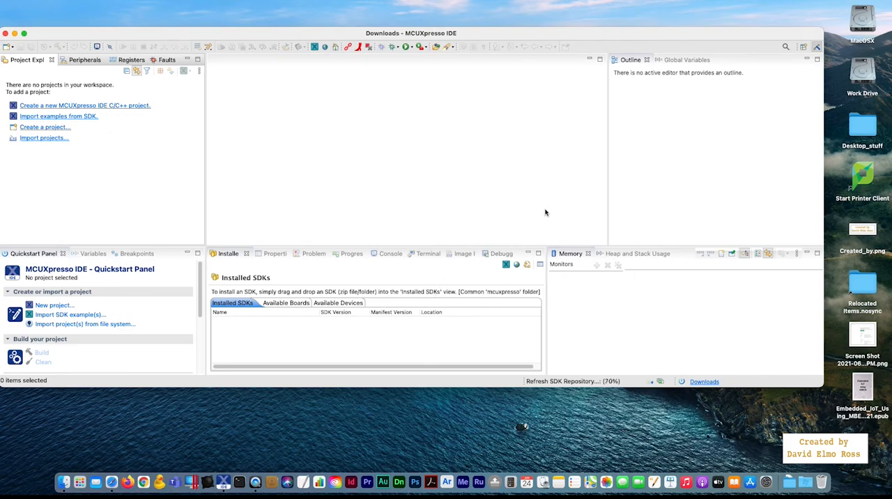
pyautogui.rightClick(789, 477)
pyautogui.click(802, 413)
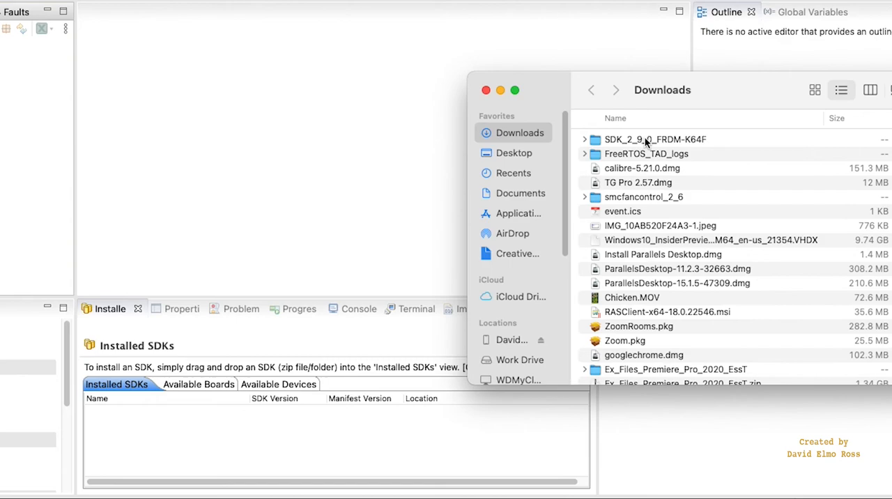
pyautogui.moveTo(645, 137); pyautogui.dragTo(240, 439)
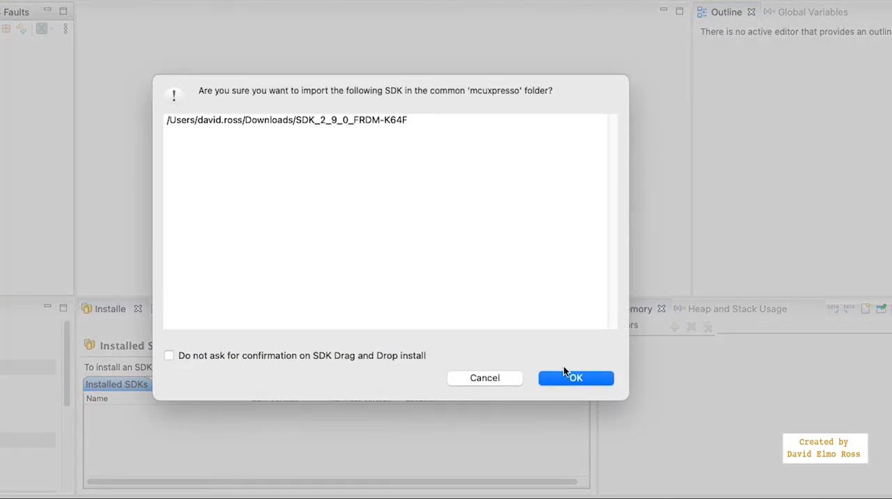
pyautogui.click(582, 379)
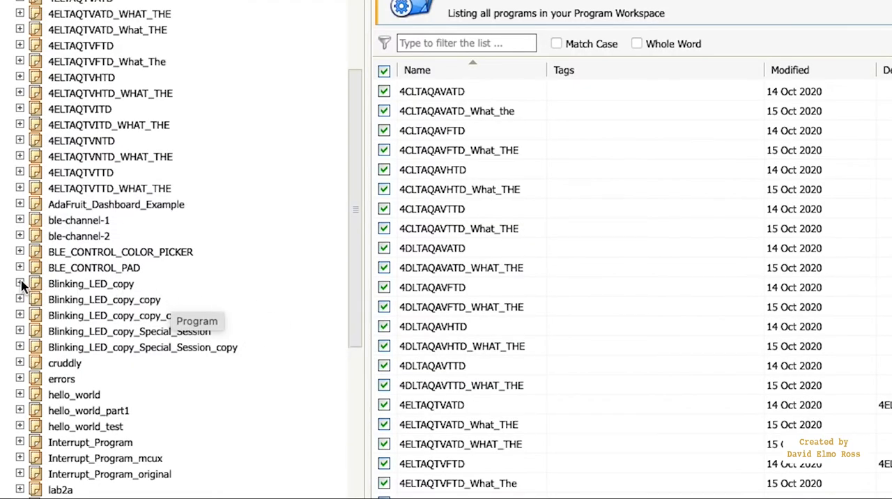
# In the Mbed Compiler, export the Blinking_LED_copy program for target FRDM-K64F with the MCUXpresso toolchain.
pyautogui.click(21, 284)
pyautogui.click(34, 315)
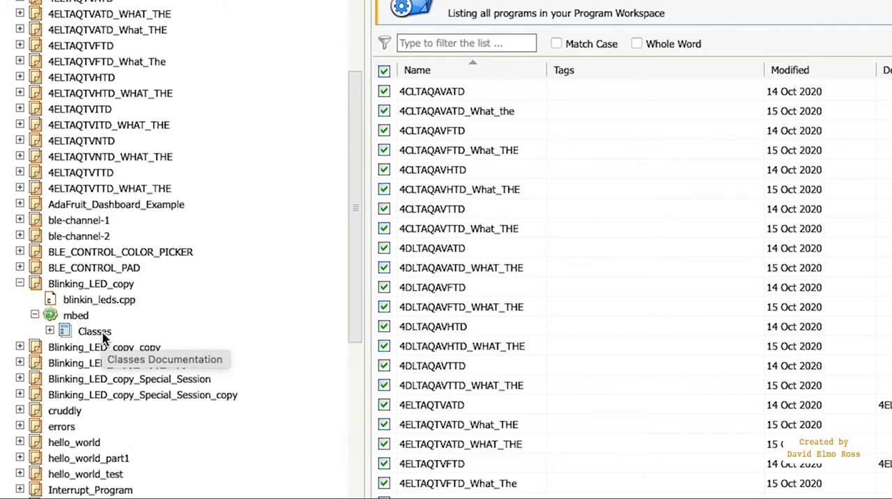
pyautogui.click(105, 285)
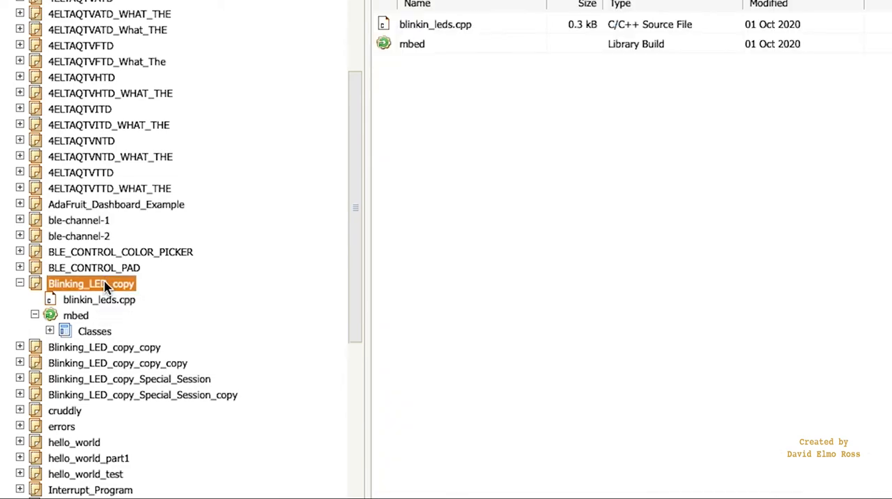
pyautogui.rightClick(106, 287)
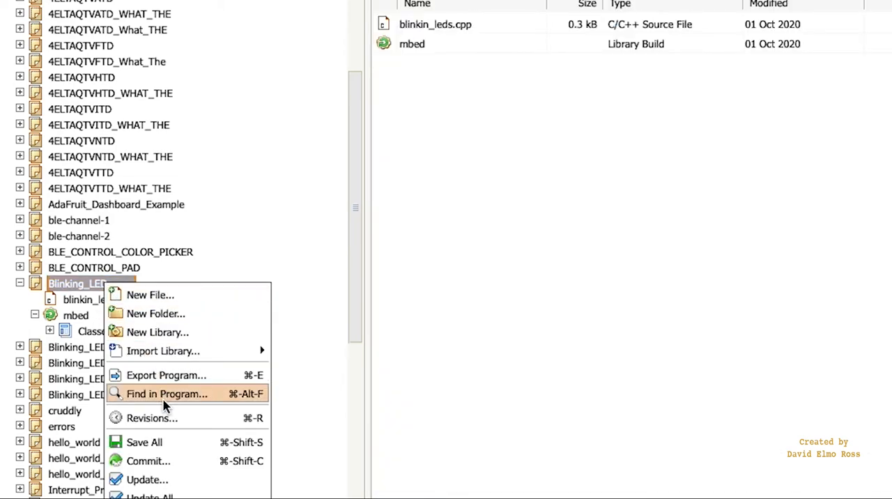
pyautogui.click(173, 376)
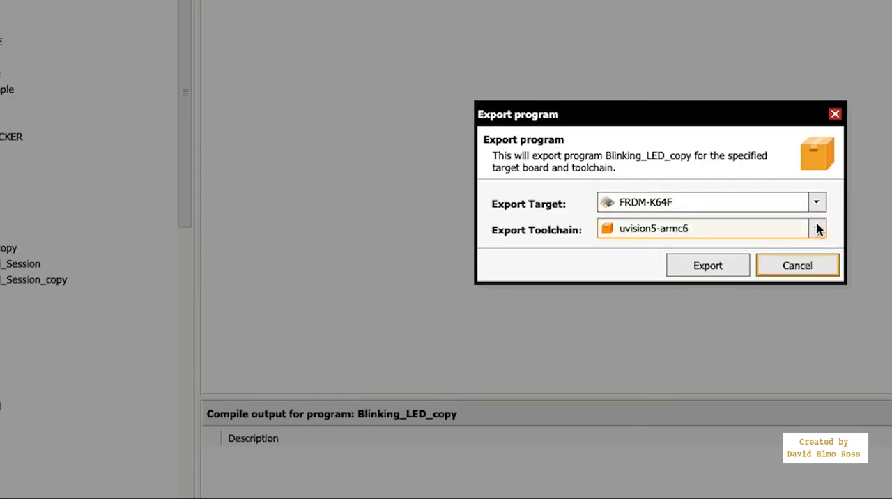
pyautogui.click(816, 228)
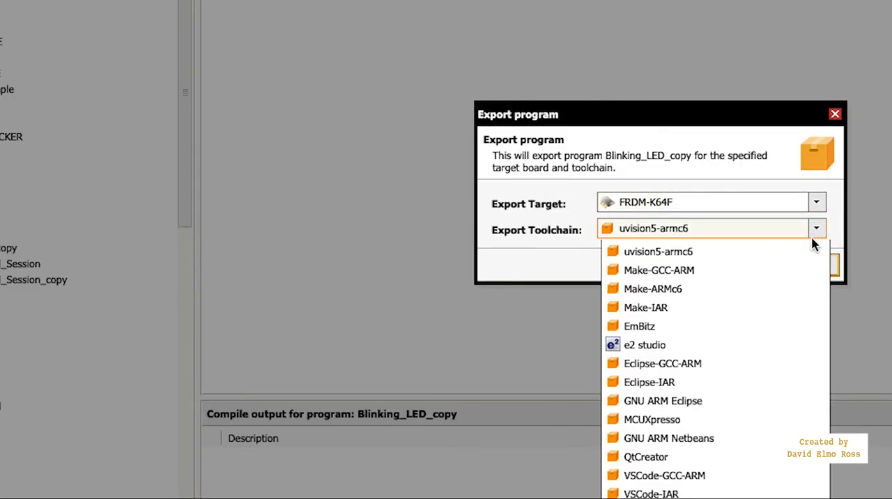
pyautogui.click(765, 421)
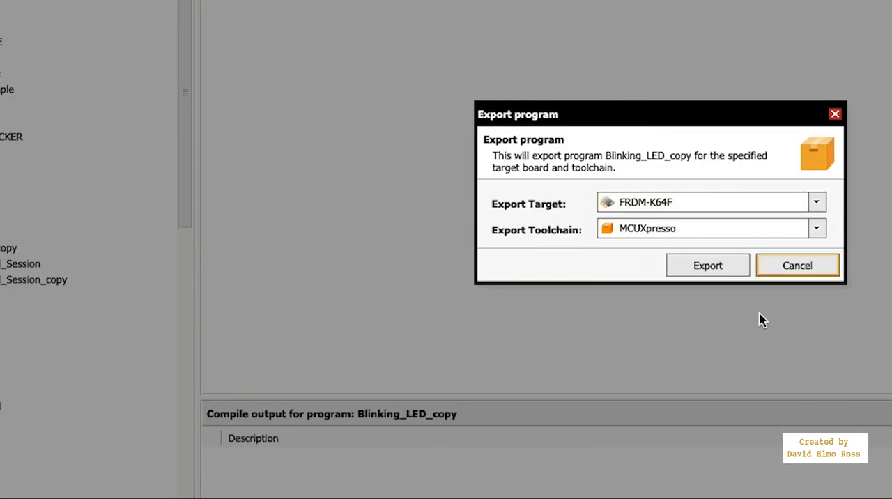
pyautogui.click(735, 272)
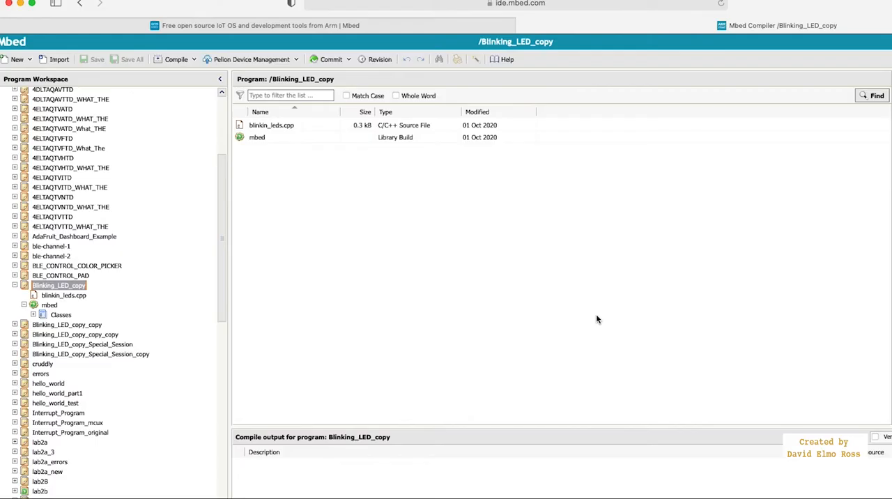
# Switch to MCUXpresso IDE and import the existing project Blinking_LED_copy from the Downloads folder into the workspace.
pyautogui.press('super+Tab')
pyautogui.press('super+Tab')
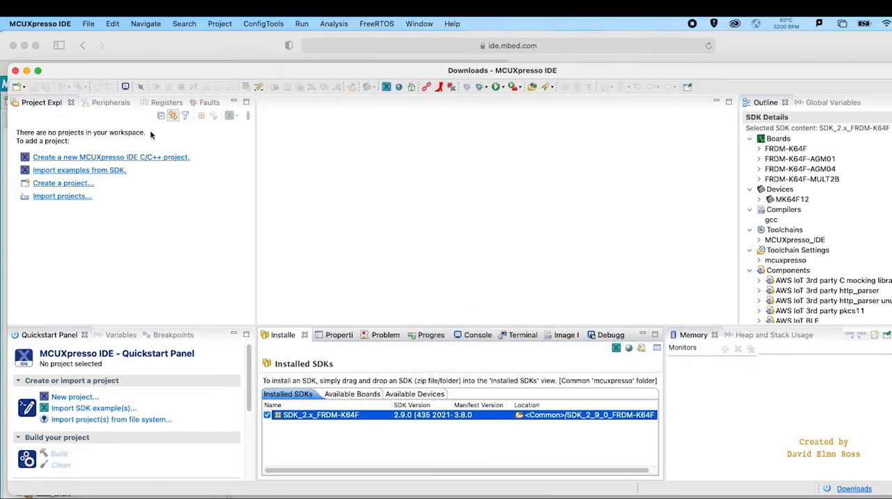
pyautogui.click(95, 25)
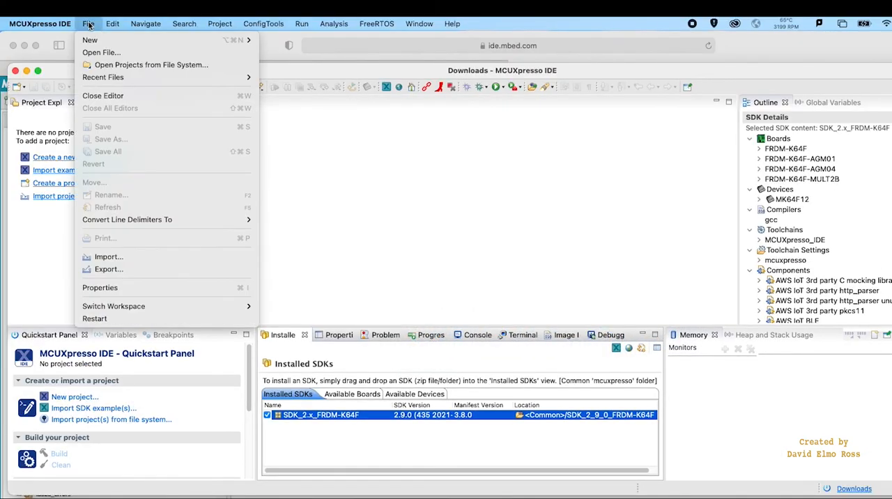
pyautogui.click(124, 259)
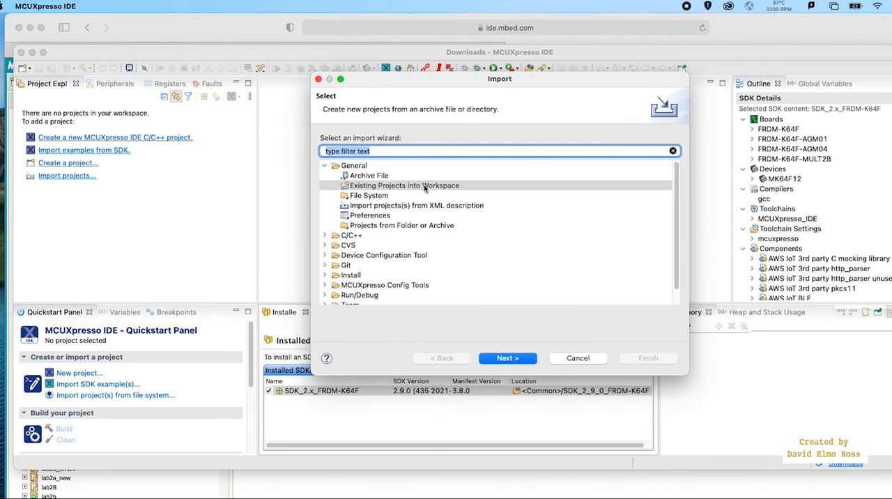
pyautogui.click(506, 360)
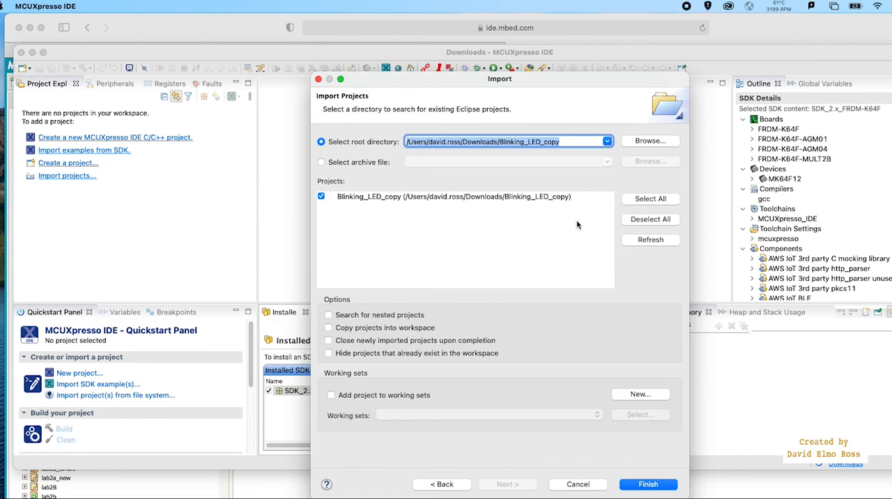
pyautogui.click(654, 484)
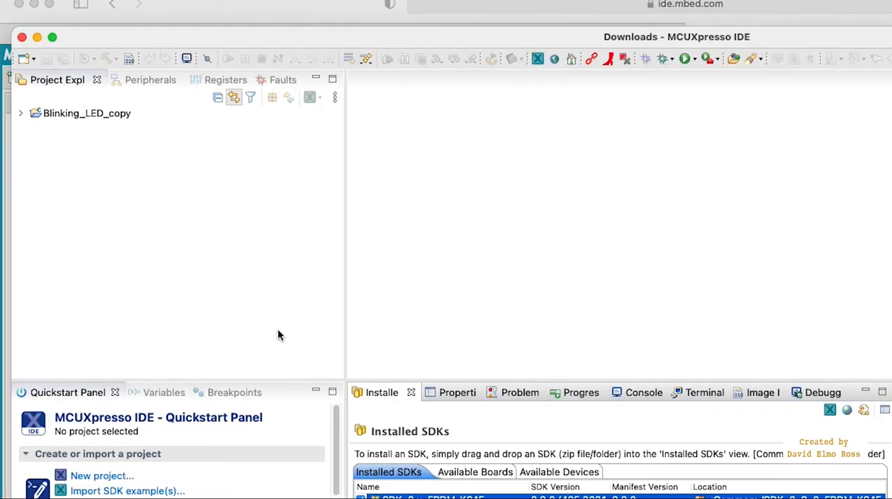
# Expand the Blinking_LED_copy project and open its source file blinkin_leds.cpp in the editor.
pyautogui.click(21, 114)
pyautogui.click(97, 182)
pyautogui.doubleClick(97, 183)
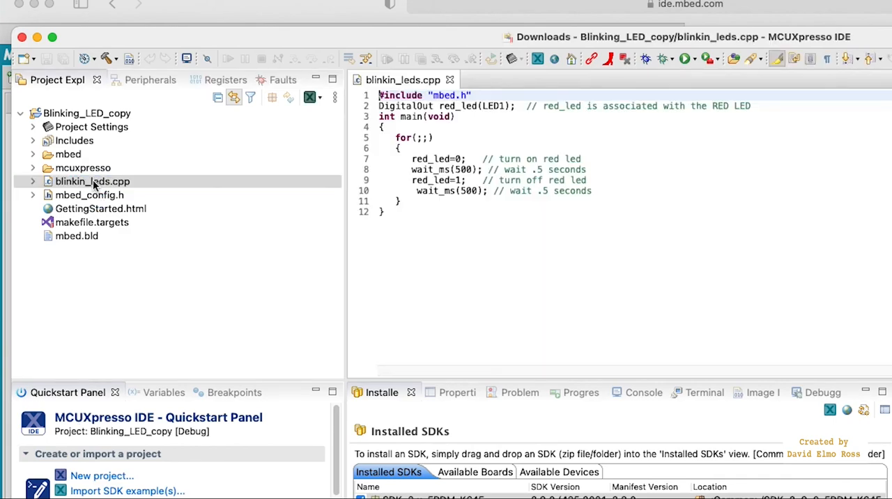
# Start debugging Blinking_LED_copy using the DAPLink CMSIS-DAP probe.
pyautogui.click(645, 60)
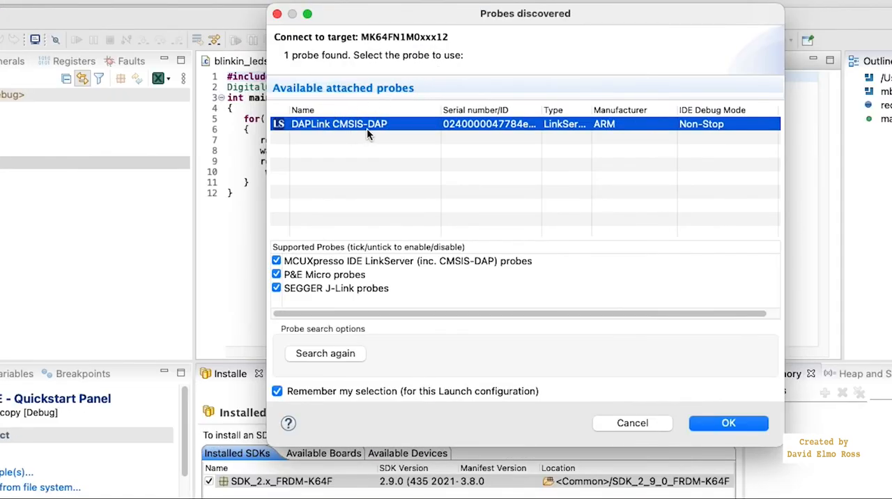
pyautogui.click(720, 424)
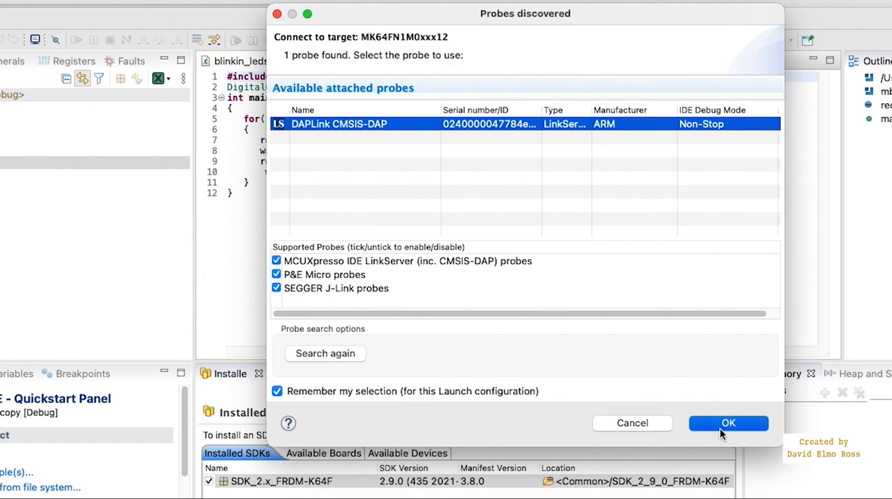